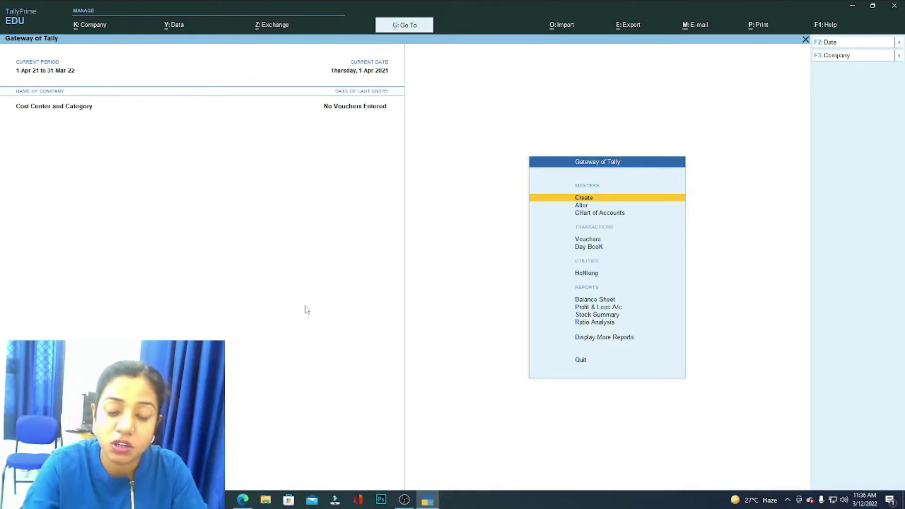
# Enable cost centres in the company features of Cost Center and Category, keeping the other features as they are, and save
pyautogui.press('F11')
pyautogui.press('Return')
pyautogui.press('Return')
pyautogui.write('y')
pyautogui.press('Return')
pyautogui.press('Return')
pyautogui.press('Return')
pyautogui.press('Return')
pyautogui.press('Return')
pyautogui.press('Return')
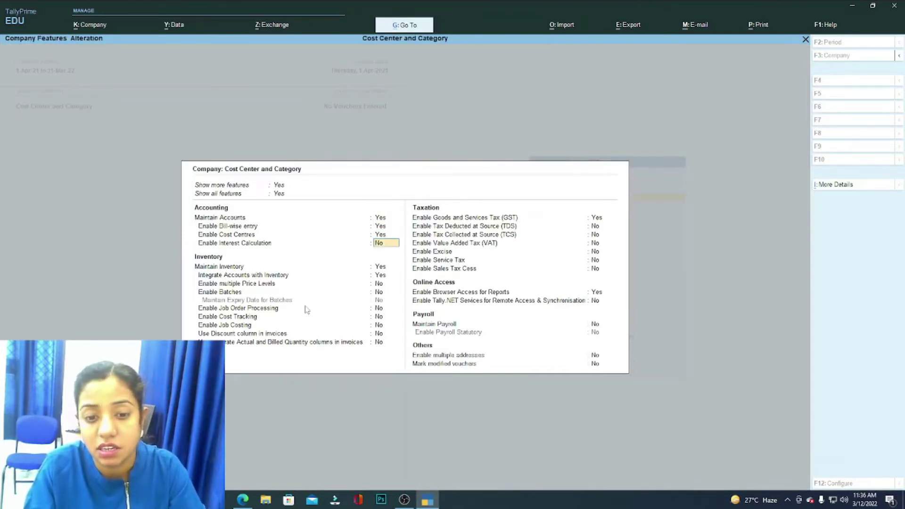
pyautogui.press('ctrl')
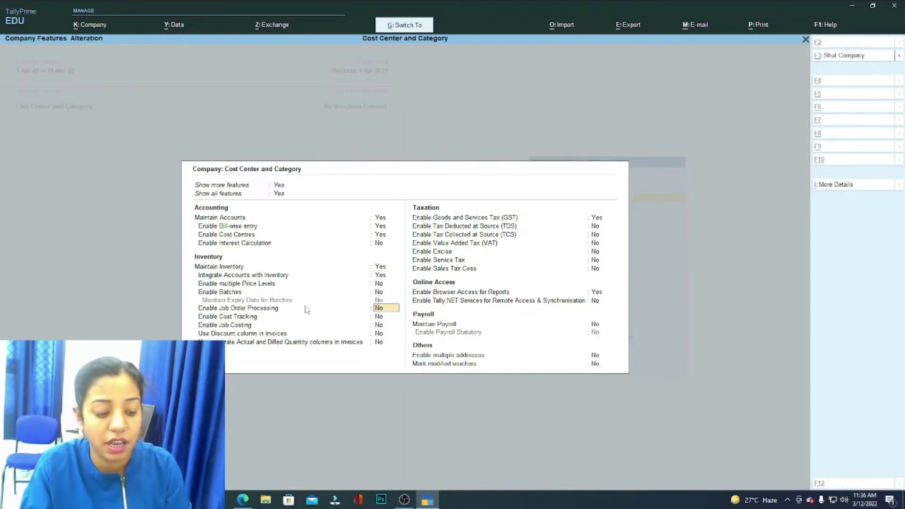
pyautogui.hotkey('ctrl', 'a')
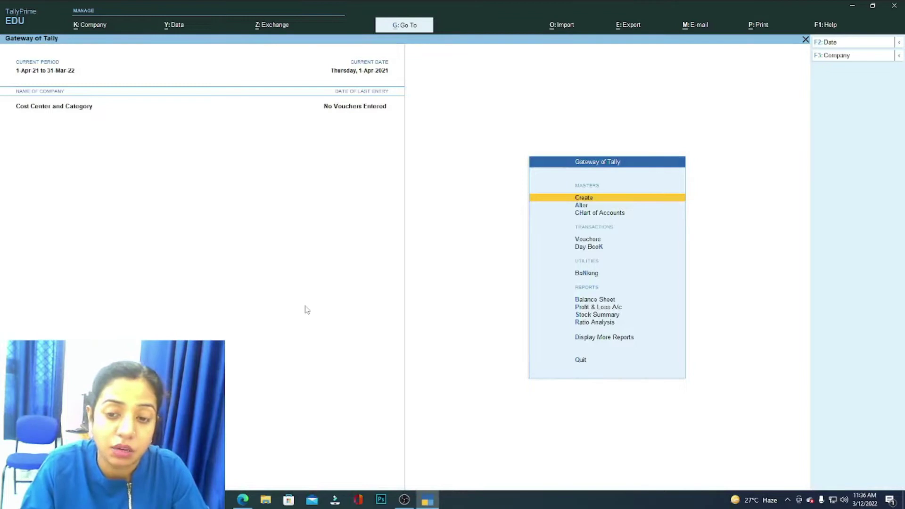
# Look through the chart of accounts' master list for the Cost Categories and Cost Centres entries, and return to the Gateway
pyautogui.press('Down')
pyautogui.press('Down')
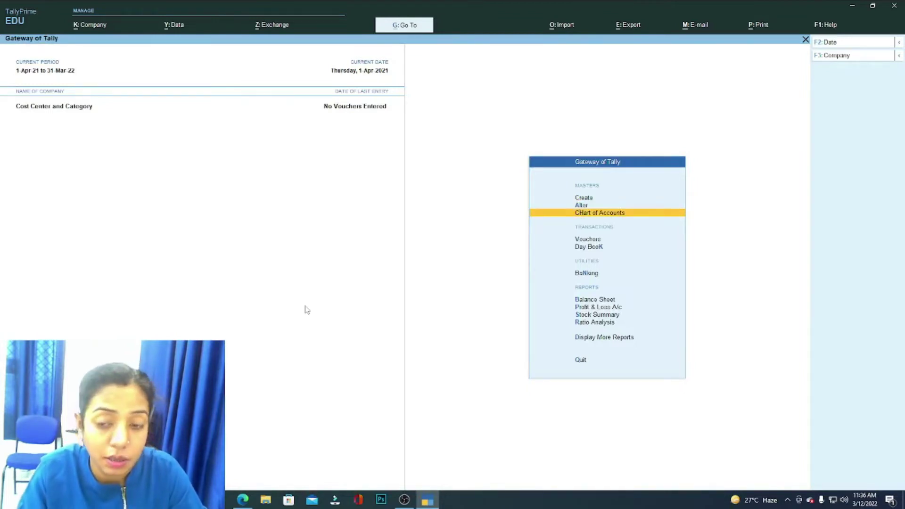
pyautogui.press('Return')
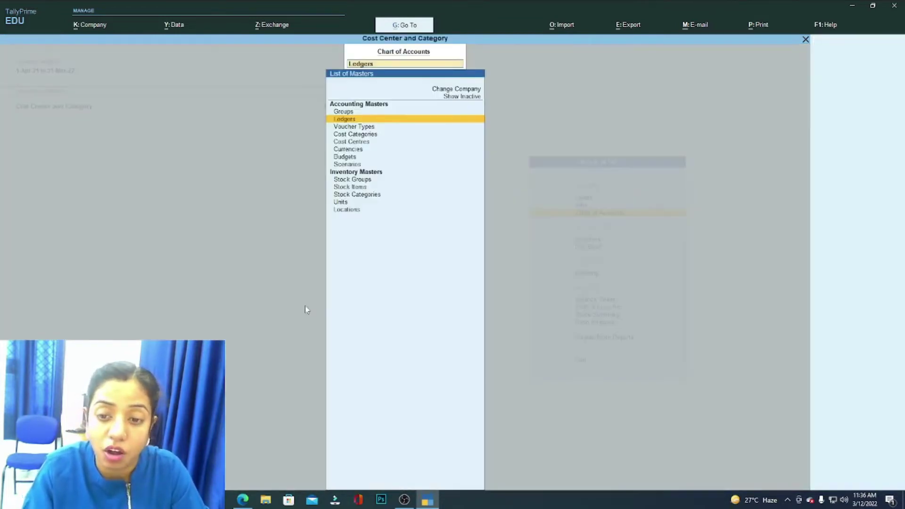
pyautogui.press('Down')
pyautogui.press('Down')
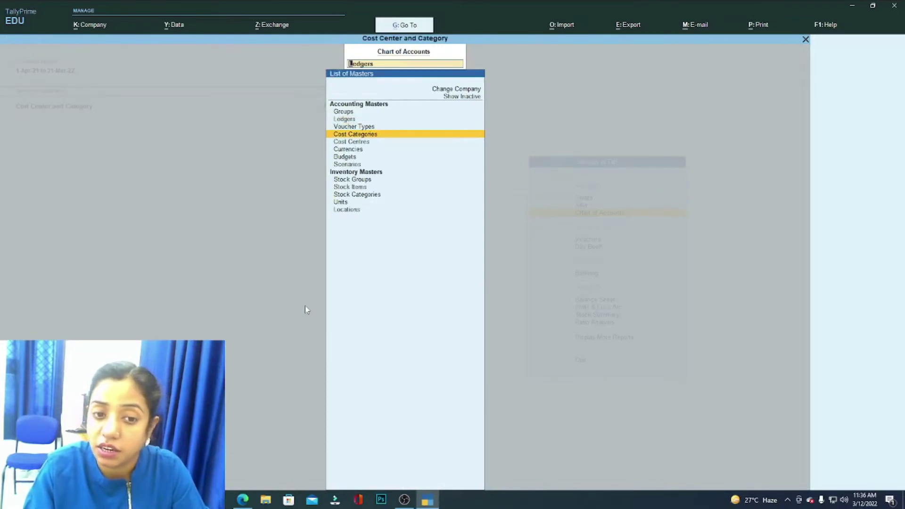
pyautogui.press('Down')
pyautogui.press('Up')
pyautogui.press('Down')
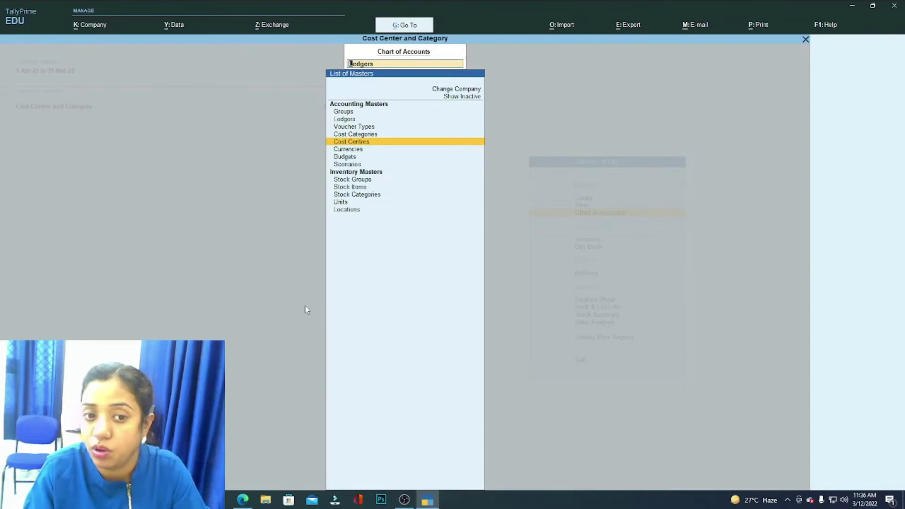
pyautogui.press('Home')
pyautogui.press('Escape')
pyautogui.press('Up')
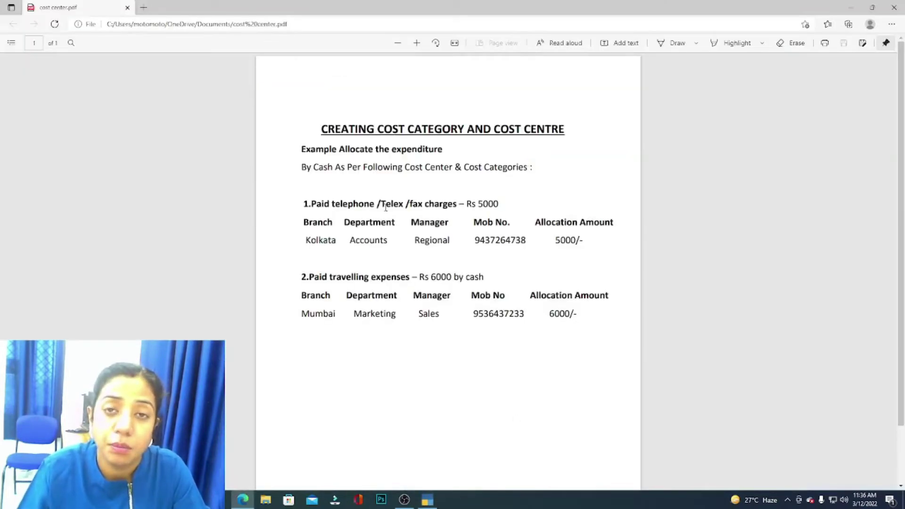
# Review the column headings from Branch to Mob No. under the telephone charges example in the cost center PDF
pyautogui.click(425, 499)
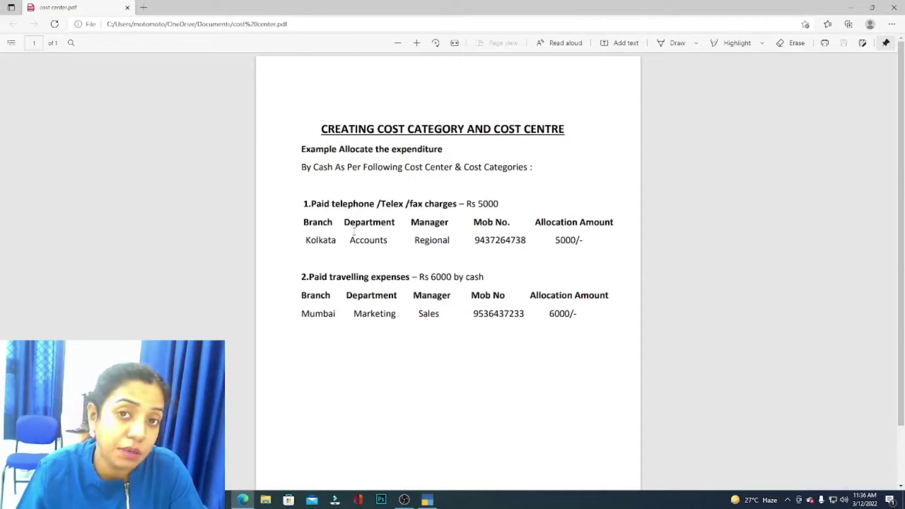
pyautogui.moveTo(303, 222); pyautogui.dragTo(520, 227)
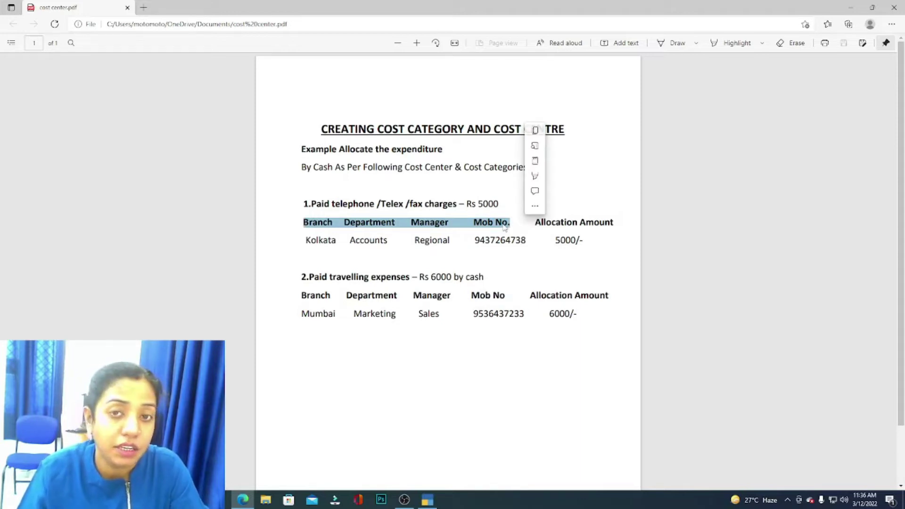
pyautogui.click(503, 224)
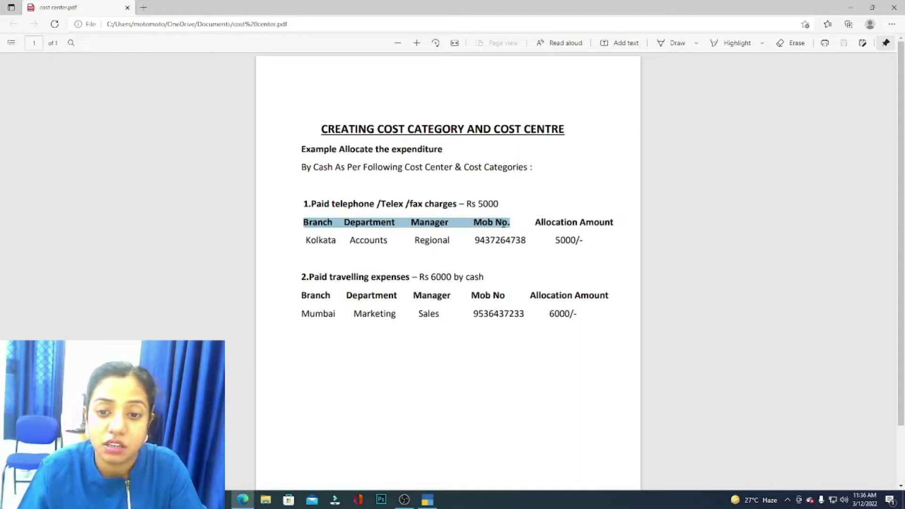
# Switch to TallyPrime and start creating multiple cost categories from the chart of accounts
pyautogui.click(427, 500)
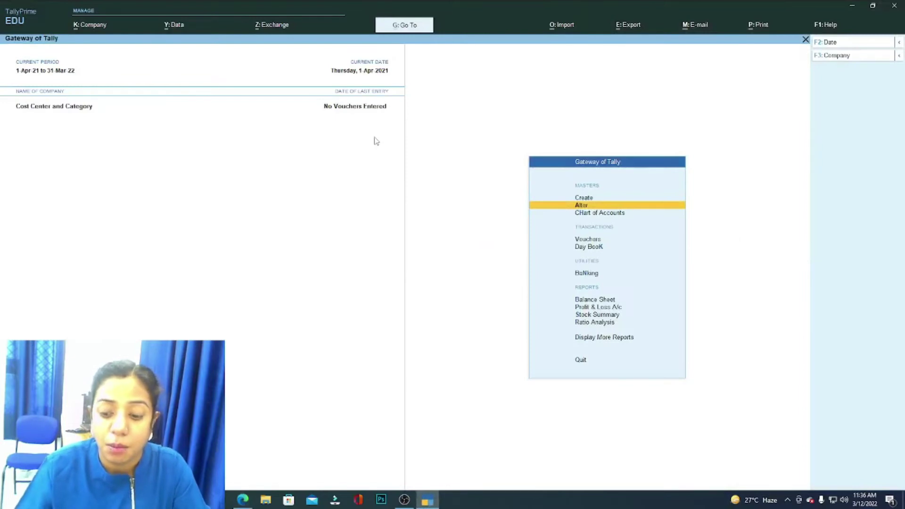
pyautogui.press('Down')
pyautogui.press('Return')
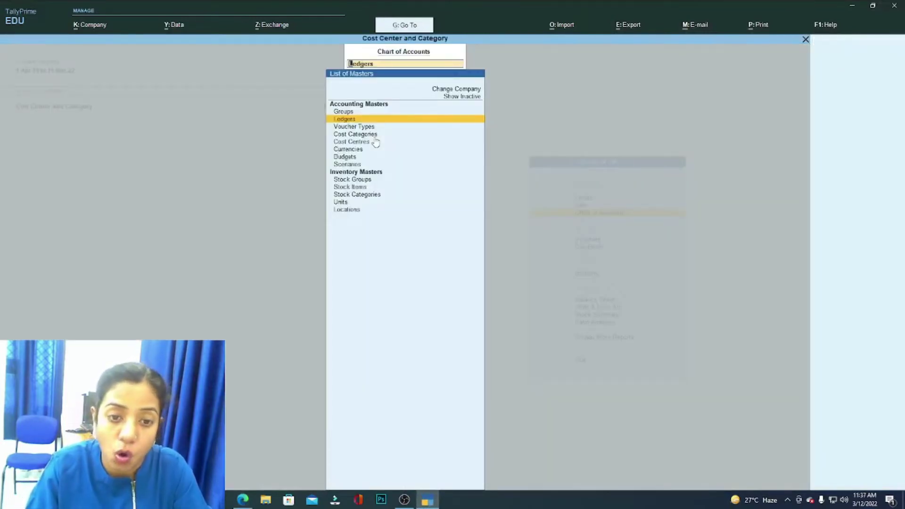
pyautogui.press('Down')
pyautogui.press('Down')
pyautogui.press('Return')
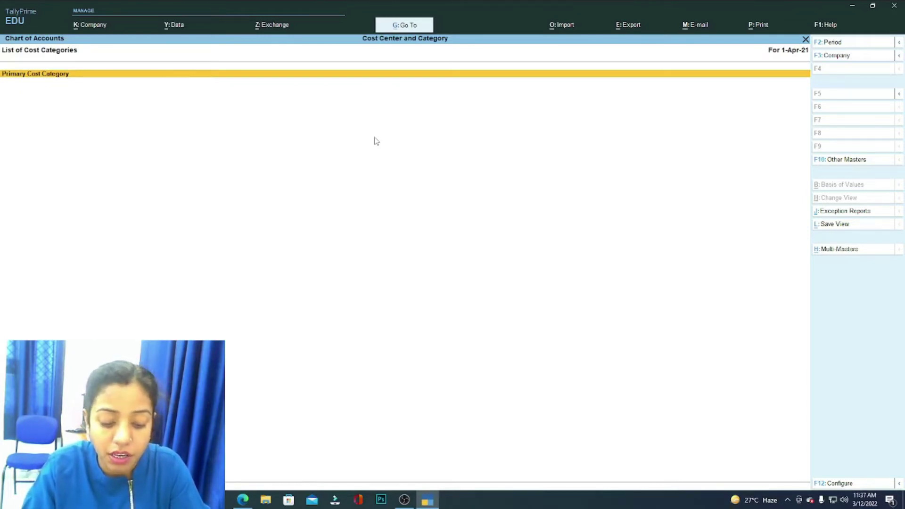
pyautogui.hotkey('alt', 'h')
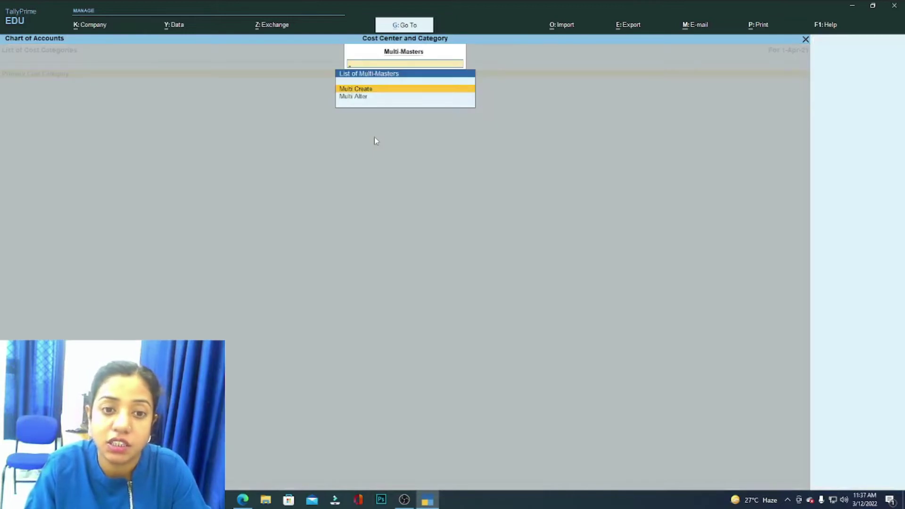
pyautogui.press('Return')
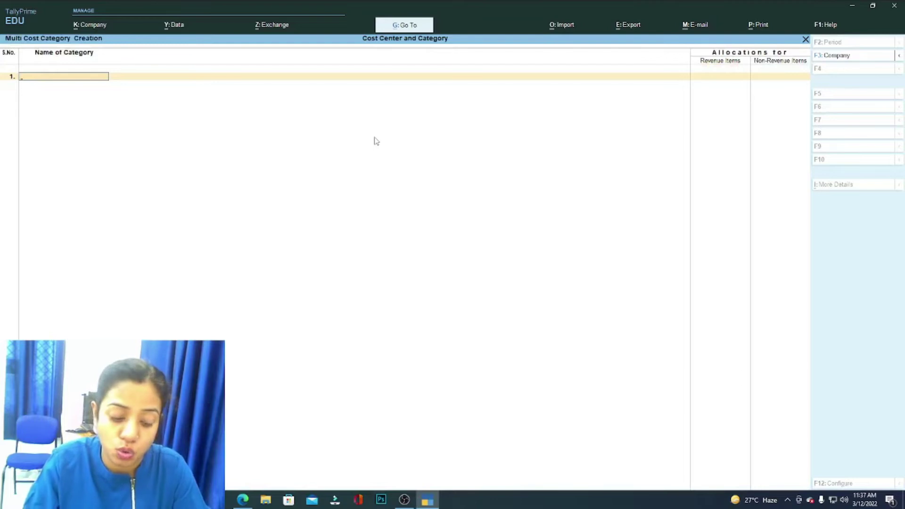
# Add the cost categories Branch and Department, with allocation set to Yes for revenue items and No for non-revenue items
pyautogui.write('Branc')
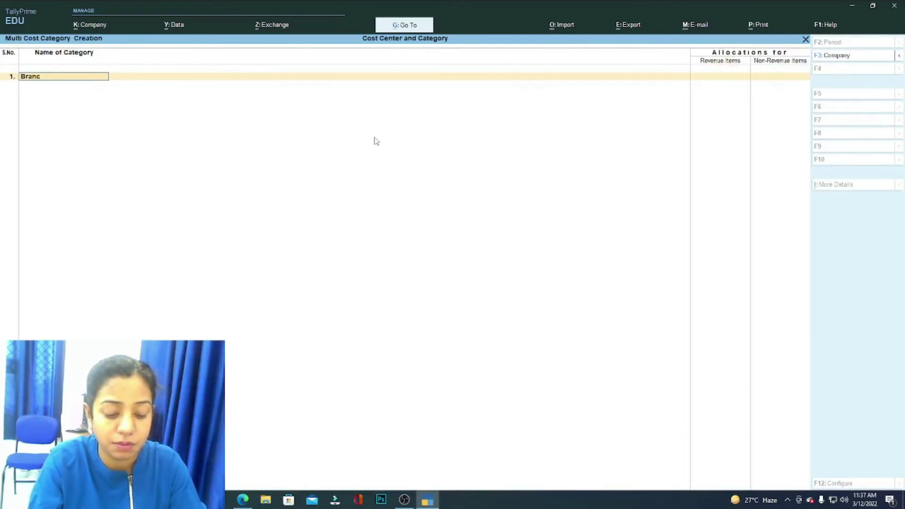
pyautogui.write('h')
pyautogui.press('Return')
pyautogui.press('Return')
pyautogui.press('Return')
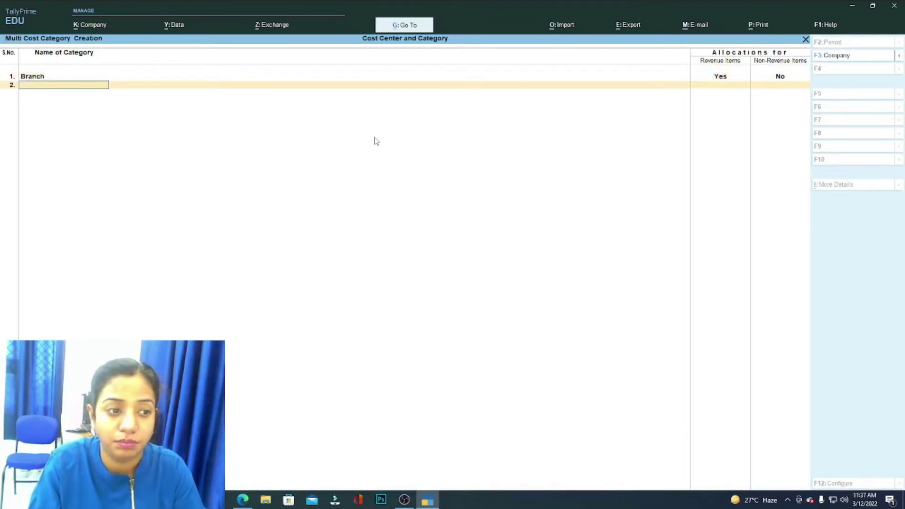
pyautogui.write('Department')
pyautogui.press('Return')
pyautogui.press('Return')
pyautogui.press('Return')
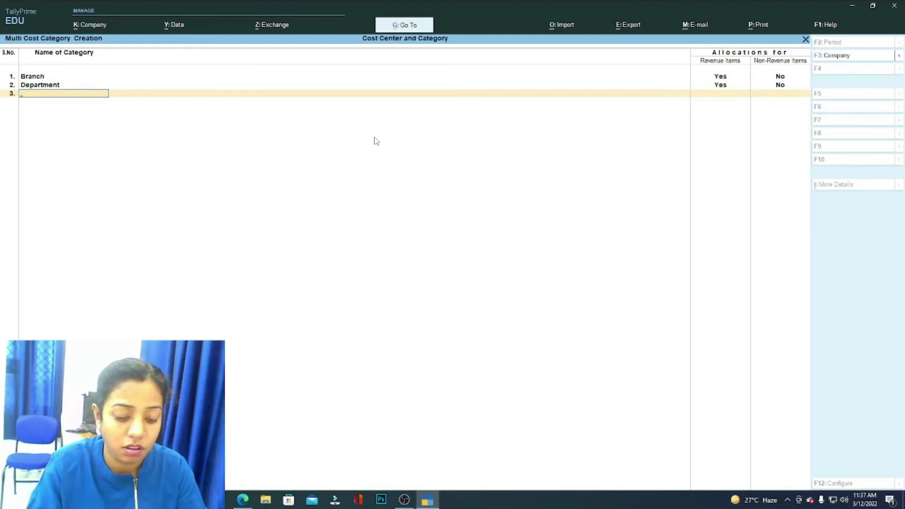
# Add the cost categories Manager and Mobile No with revenue allocation Yes and non-revenue No, and save the category list
pyautogui.write('Manager')
pyautogui.press('Return')
pyautogui.press('Return')
pyautogui.press('Return')
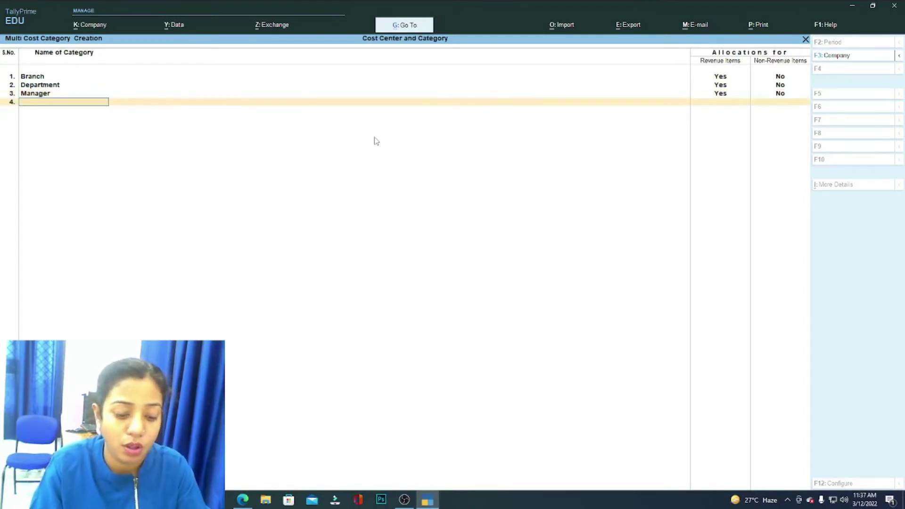
pyautogui.write('Mobile No')
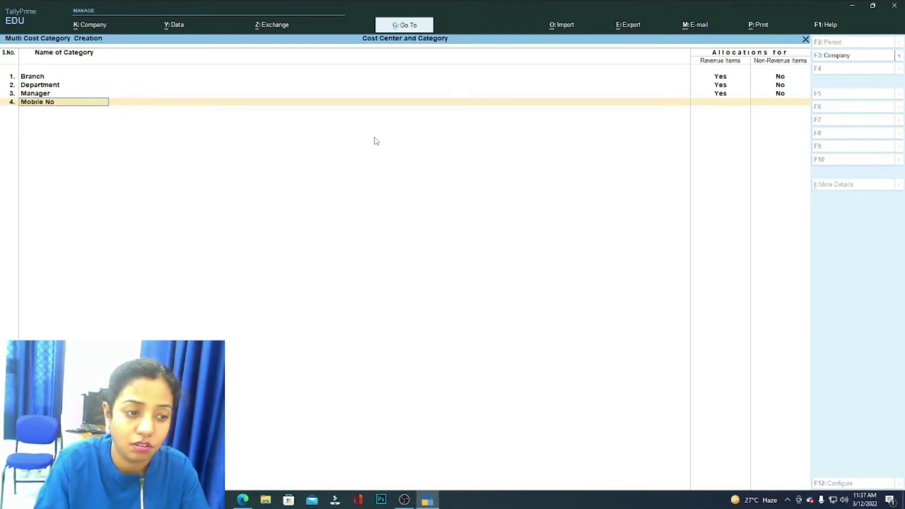
pyautogui.press('Return')
pyautogui.press('Return')
pyautogui.press('Return')
pyautogui.press('Return')
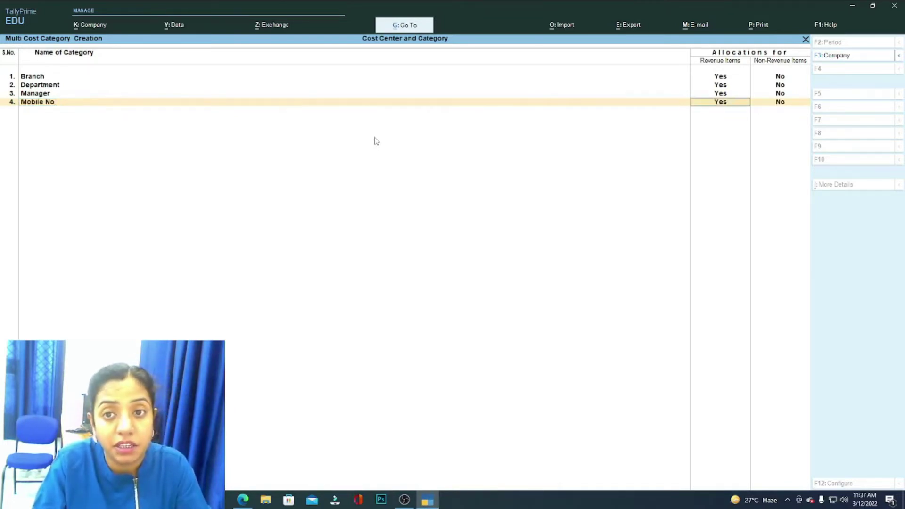
pyautogui.press('Return')
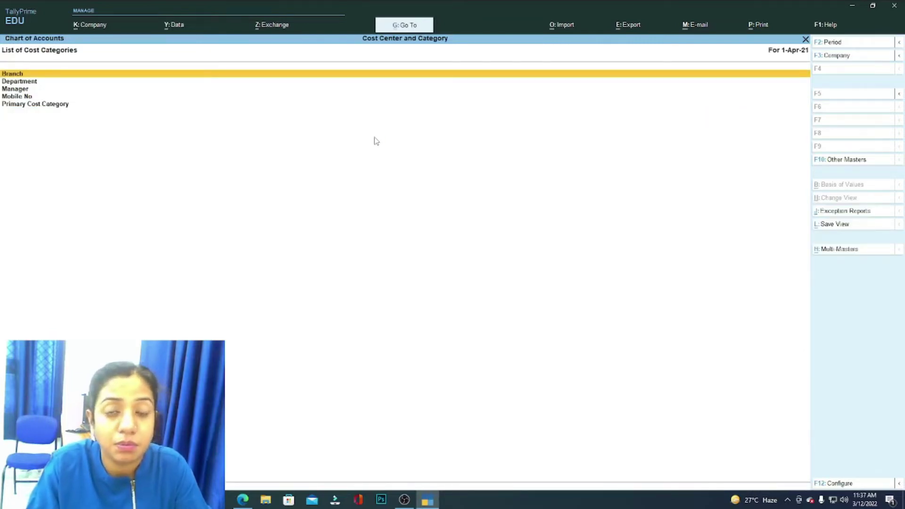
# Start creating multiple cost centres from the chart of accounts, under All Items
pyautogui.press('Escape')
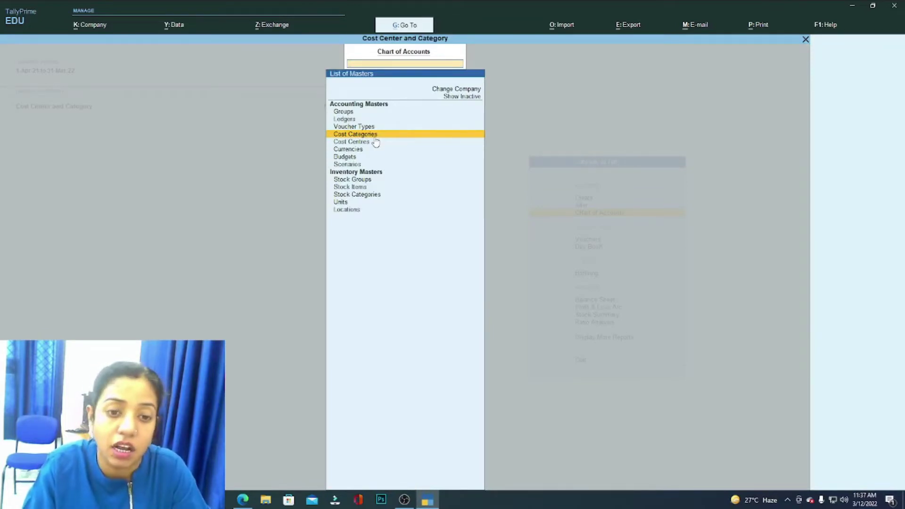
pyautogui.press('Down')
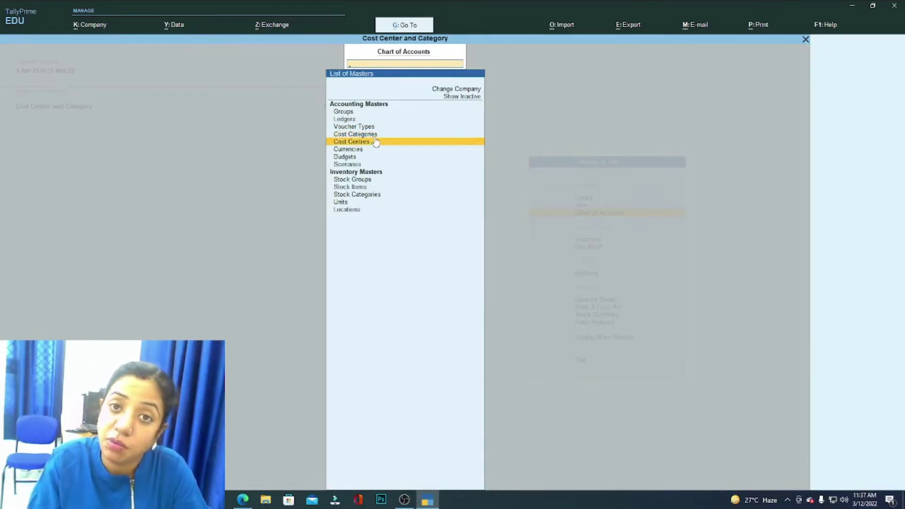
pyautogui.press('Return')
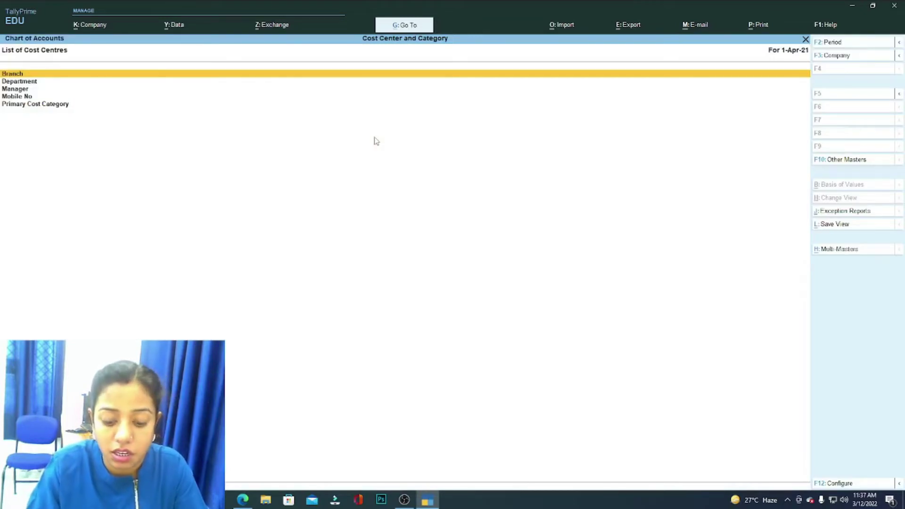
pyautogui.hotkey('alt', 'h')
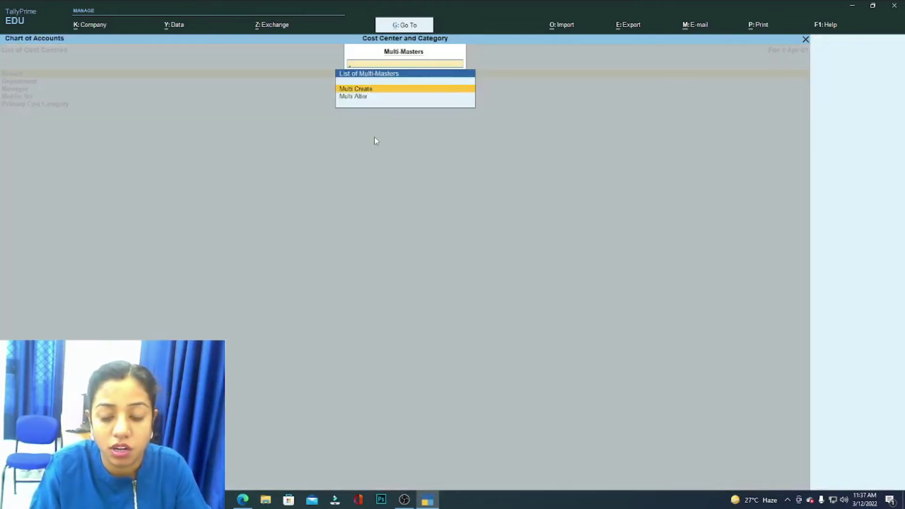
pyautogui.press('Return')
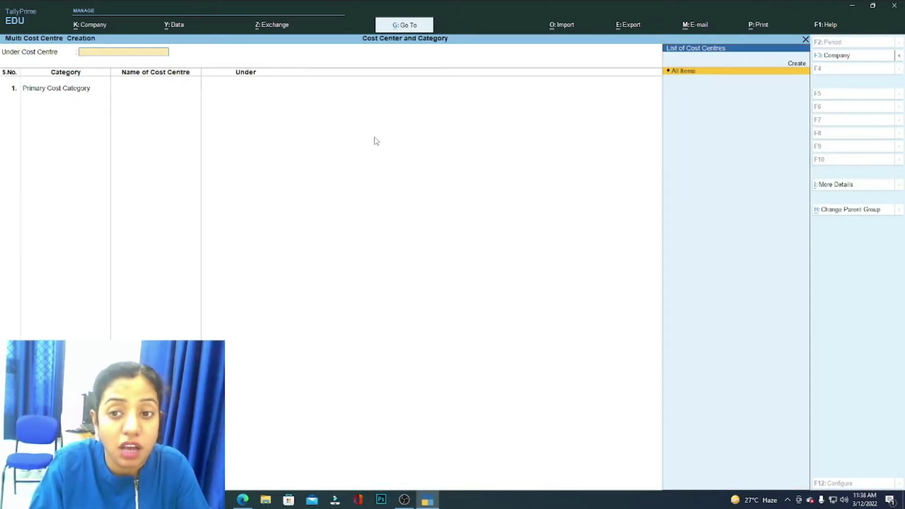
pyautogui.press('Return')
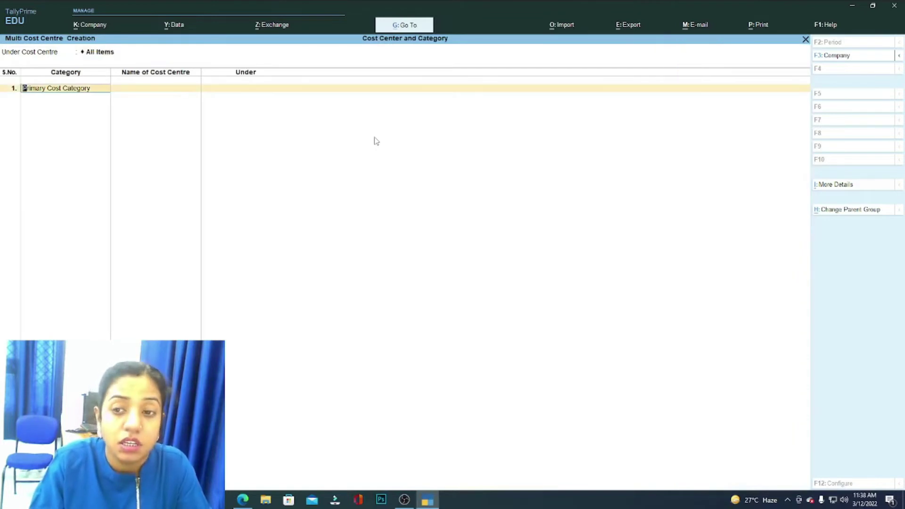
# Add the cost centre Kolkatta in the Branch category under Primary, consulting the cost center PDF for the branch name
pyautogui.write('B')
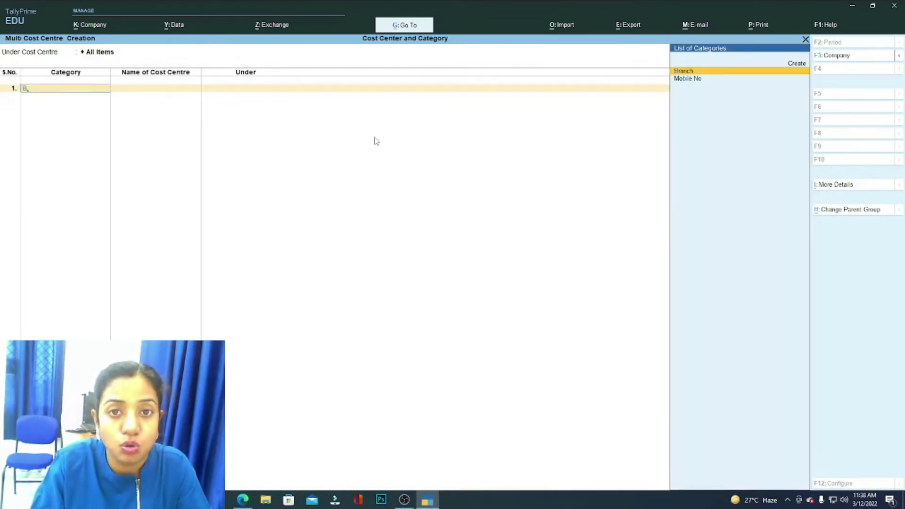
pyautogui.press('Return')
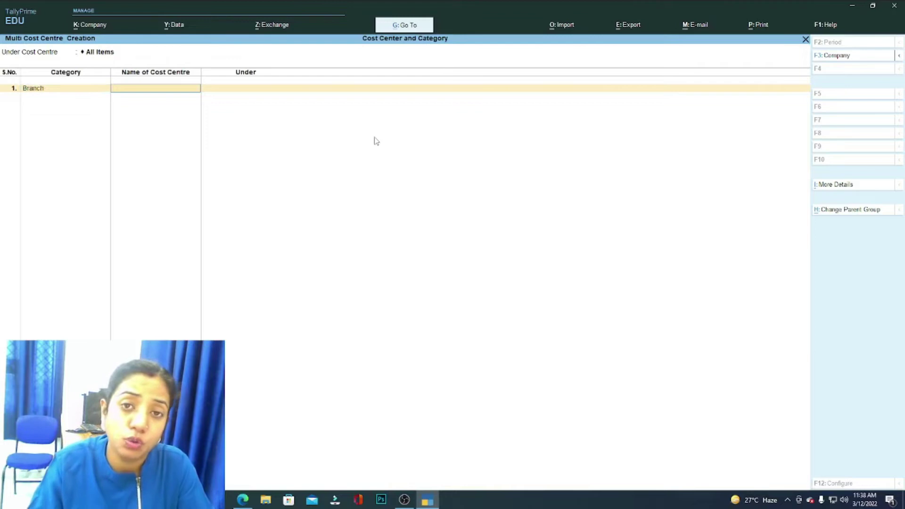
pyautogui.click(238, 504)
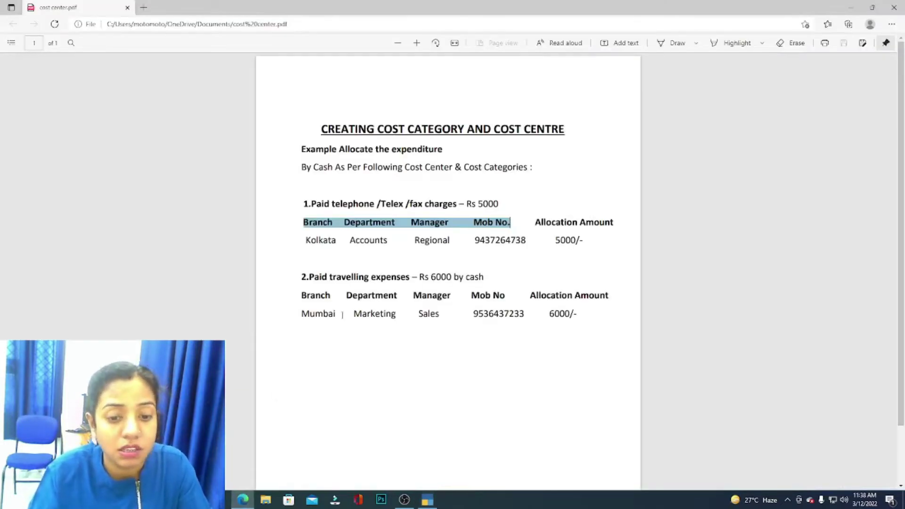
pyautogui.click(427, 498)
pyautogui.write('Kolkatta')
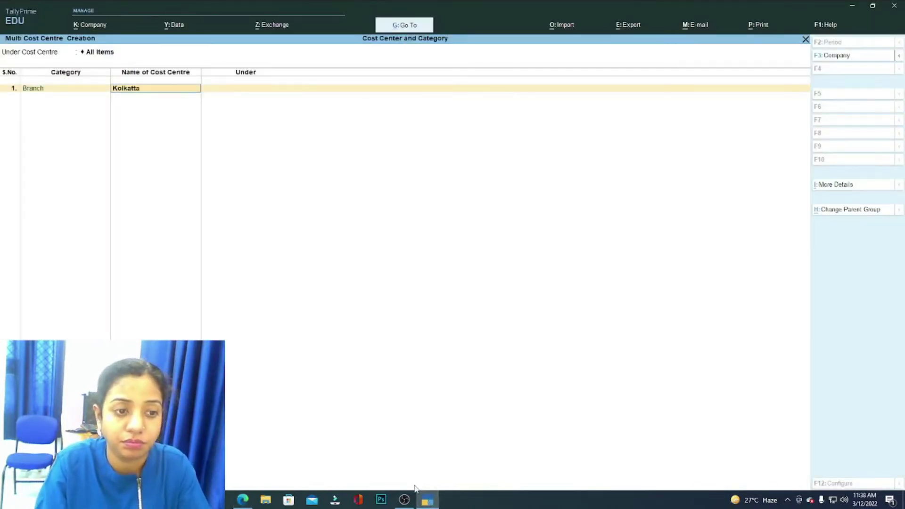
pyautogui.press('Return')
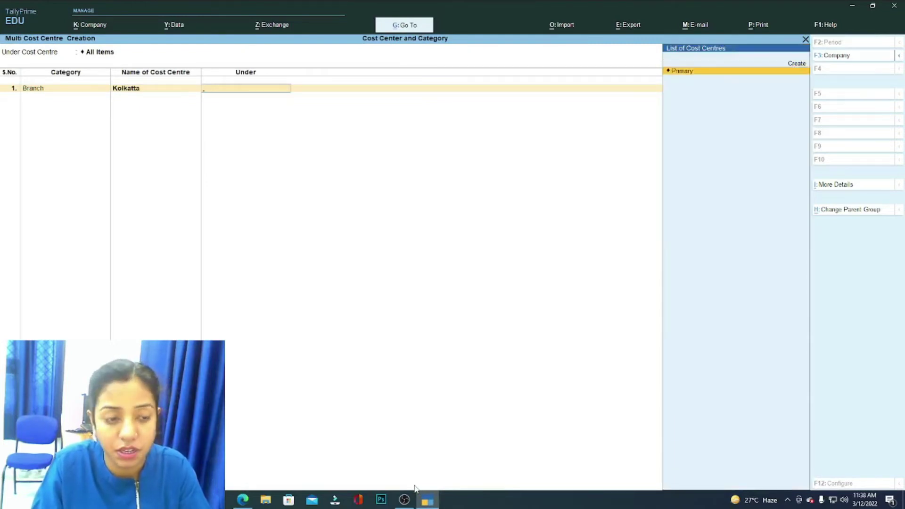
pyautogui.press('Return')
# Add the cost centre Mumbai in the Branch category under Primary
pyautogui.write('B')
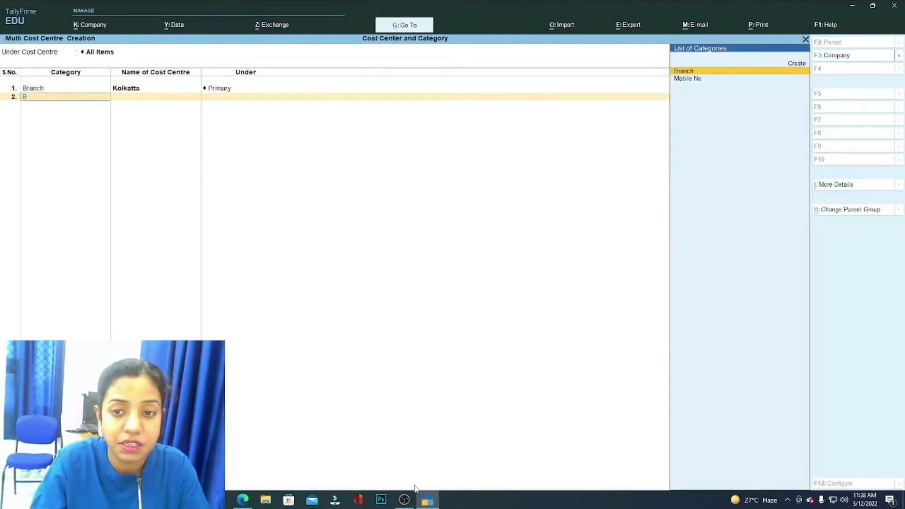
pyautogui.press('Return')
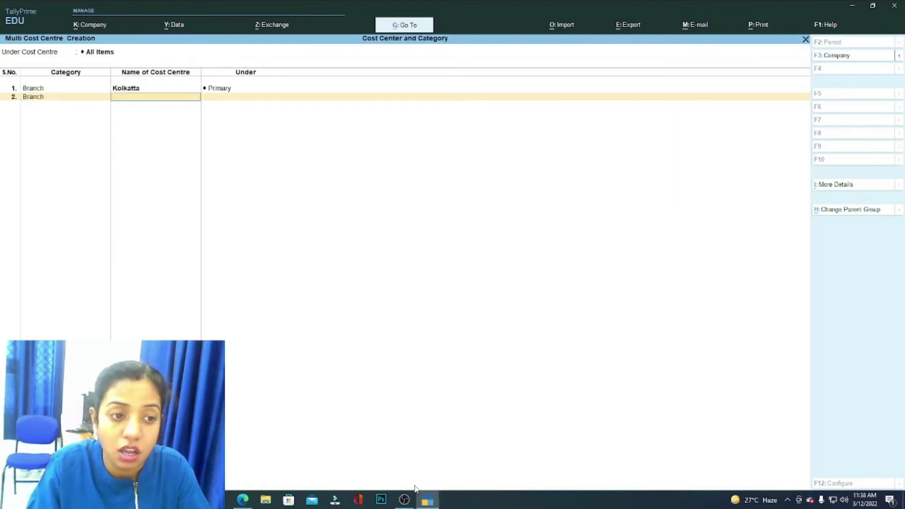
pyautogui.write('Mumbai')
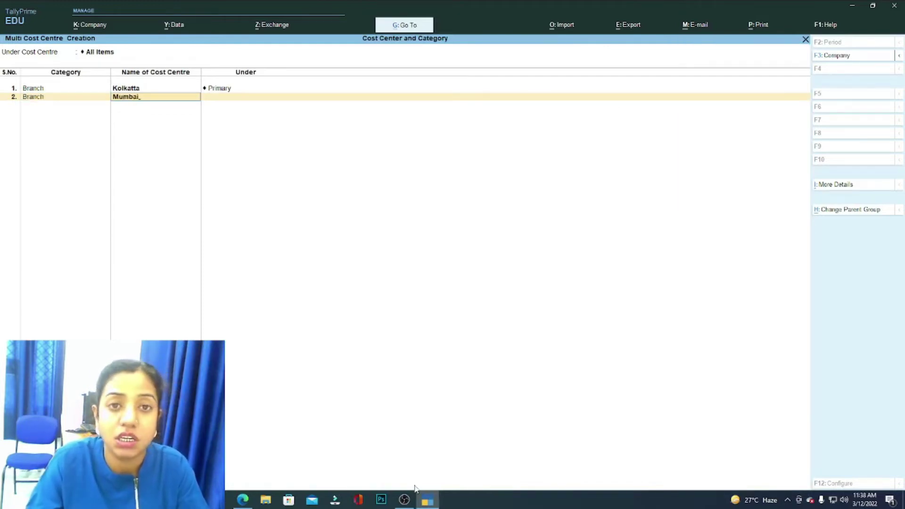
pyautogui.press('Return')
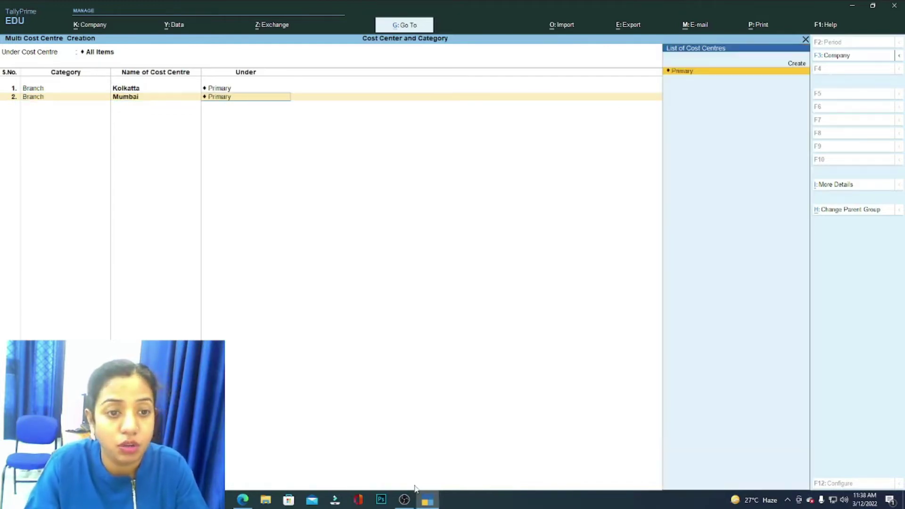
pyautogui.press('Return')
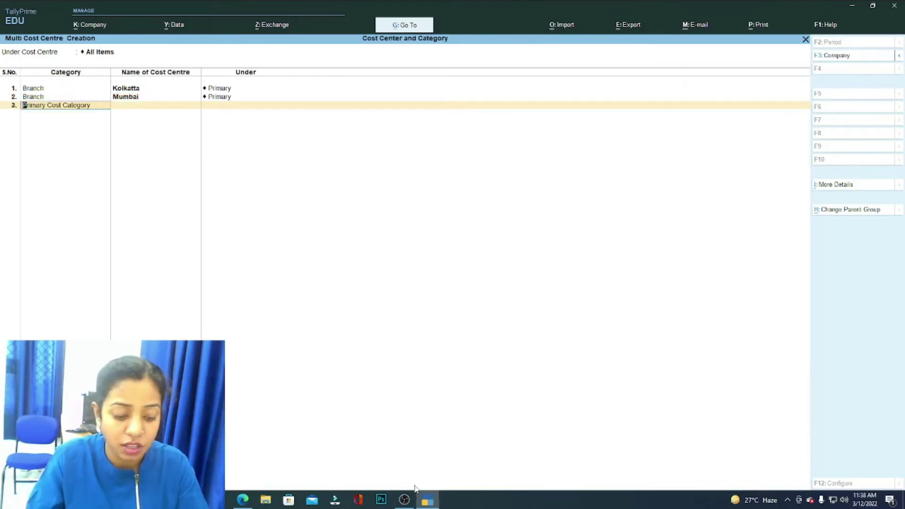
# Add the cost centre Accounts in the Department category under Primary, consulting the cost center PDF for the department name
pyautogui.write('De')
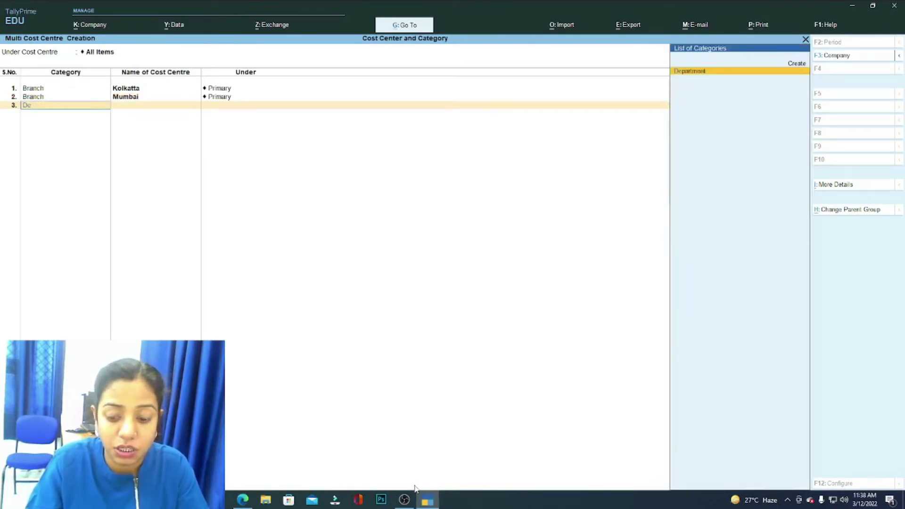
pyautogui.press('Return')
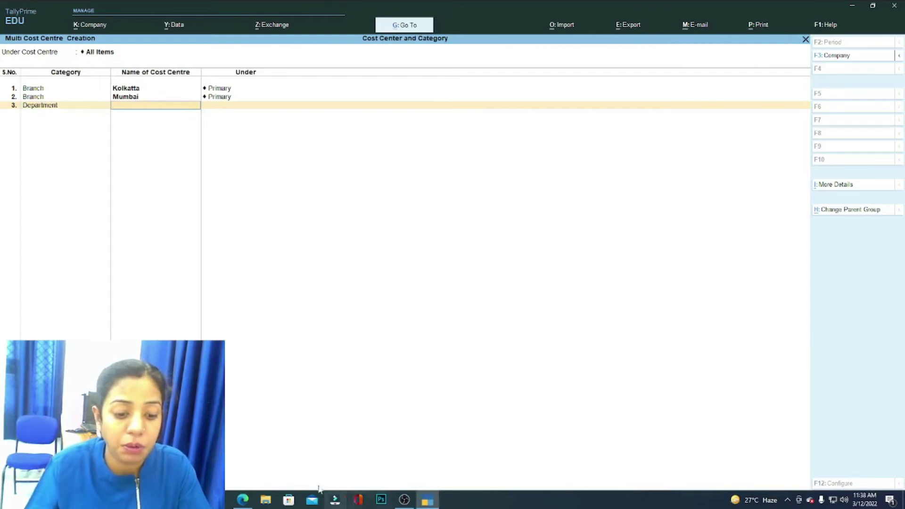
pyautogui.click(242, 499)
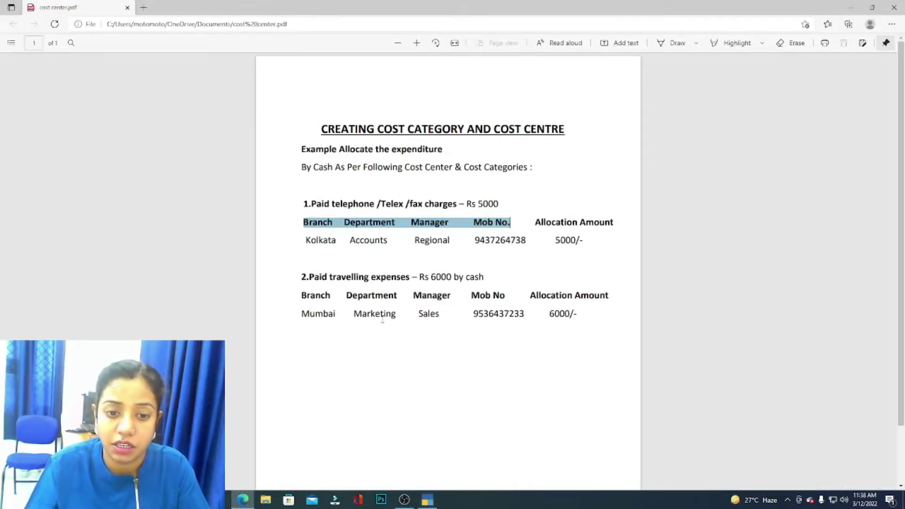
pyautogui.click(426, 501)
pyautogui.write('Accounts')
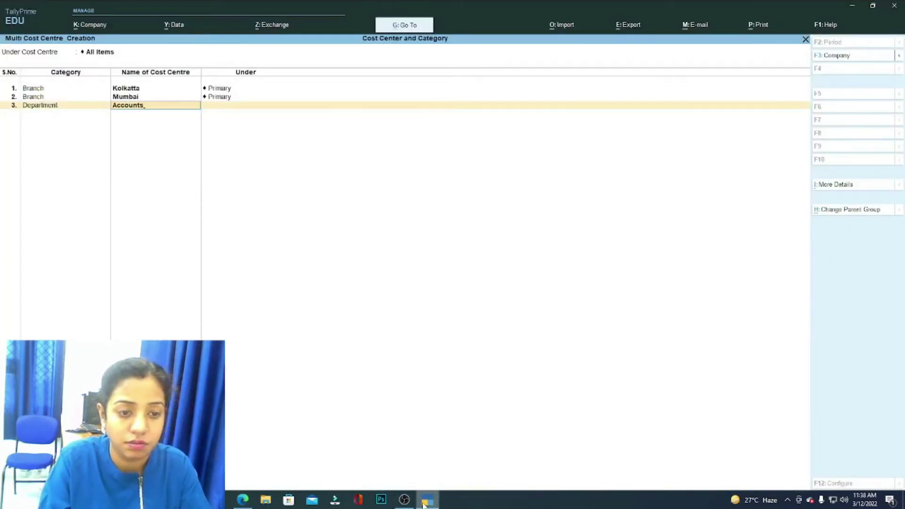
pyautogui.press('Return')
pyautogui.press('Return')
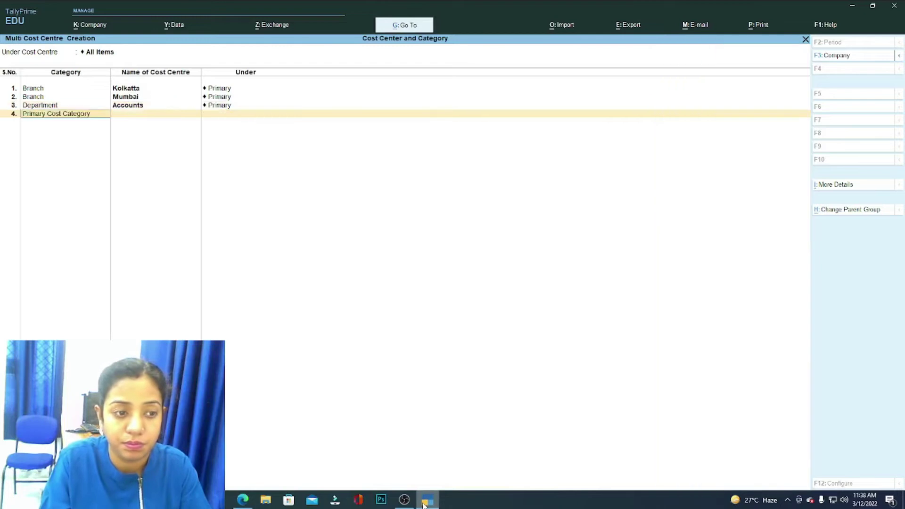
# Add the cost centre Marketing in the Department category under Primary
pyautogui.write('Dep')
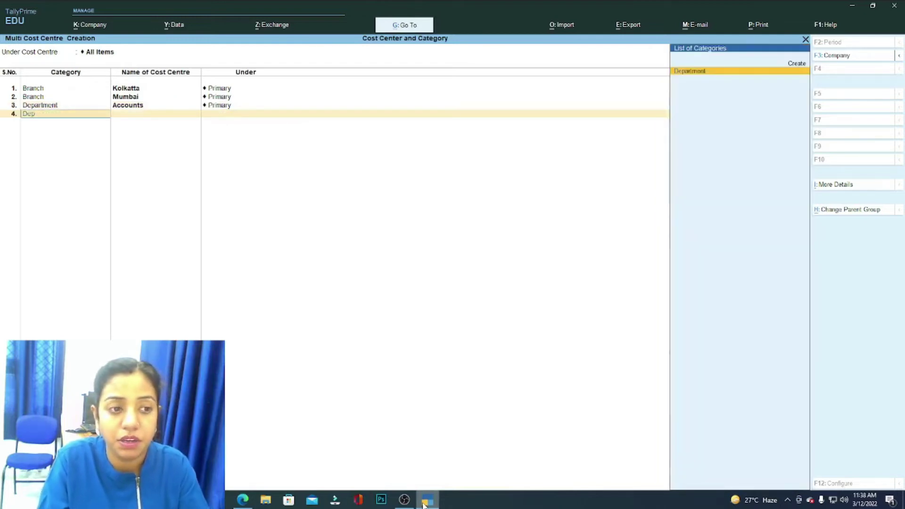
pyautogui.press('Return')
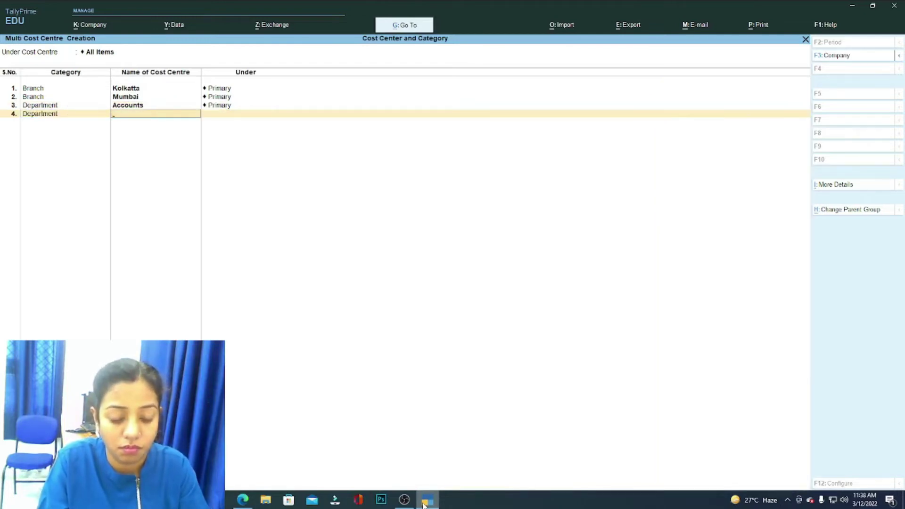
pyautogui.write('Marketing')
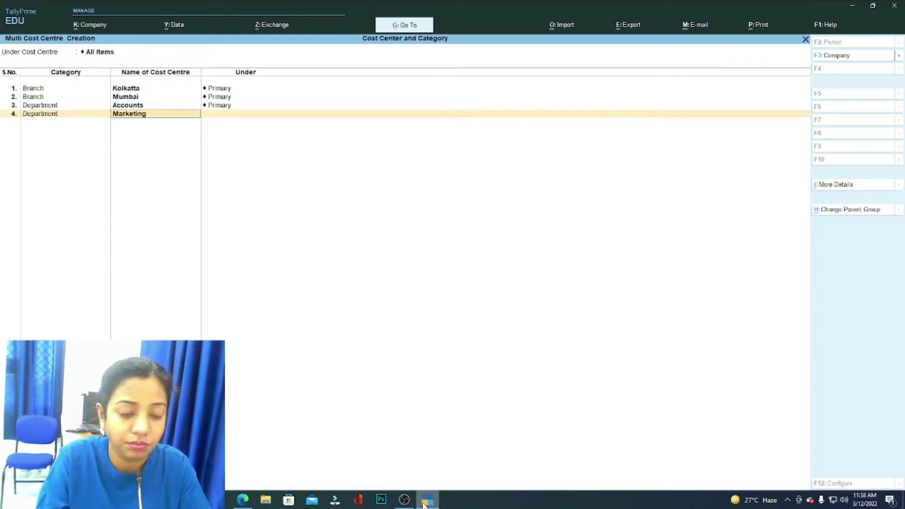
pyautogui.press('Return')
pyautogui.press('Return')
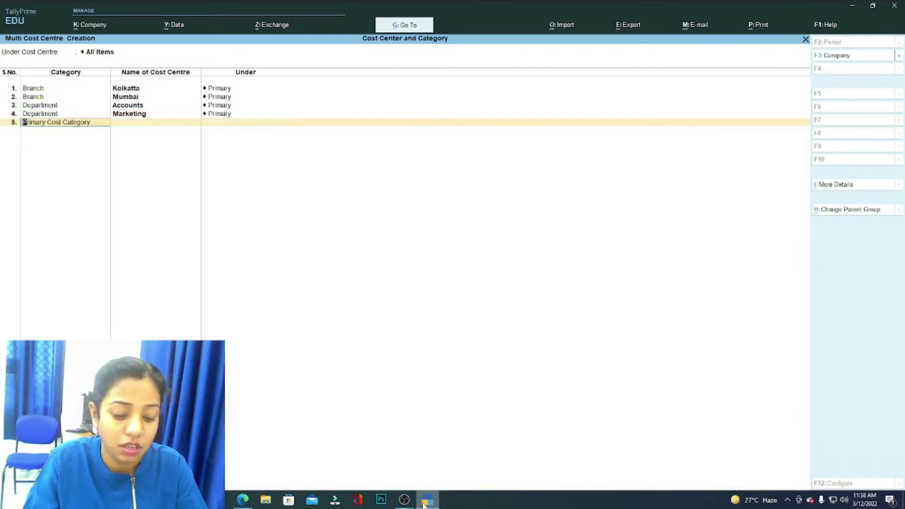
# Add the cost centre Regional in the Manager category under Primary, consulting the cost center PDF for the manager type
pyautogui.write('Manag')
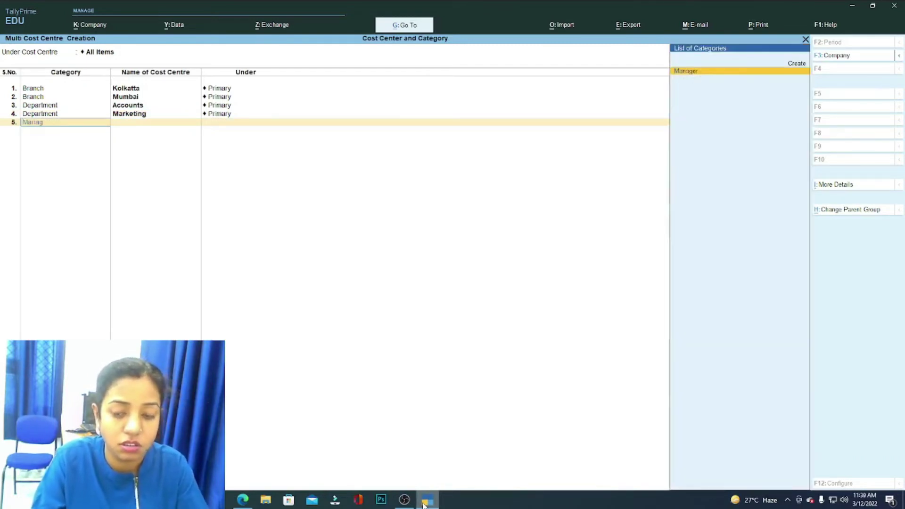
pyautogui.press('Return')
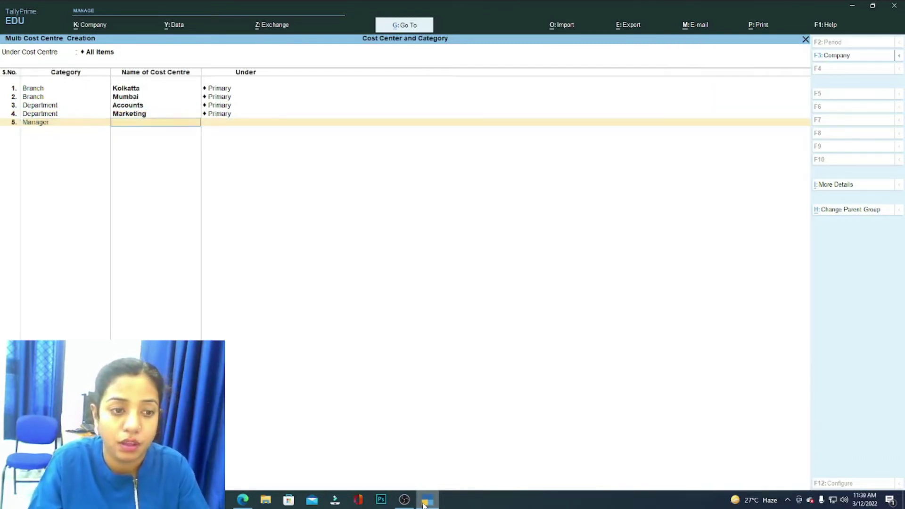
pyautogui.click(239, 503)
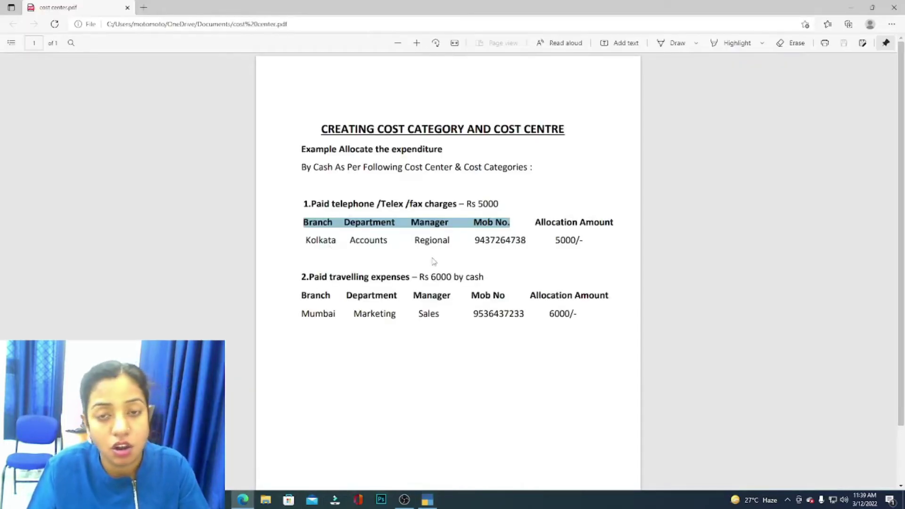
pyautogui.moveTo(451, 241); pyautogui.dragTo(411, 239)
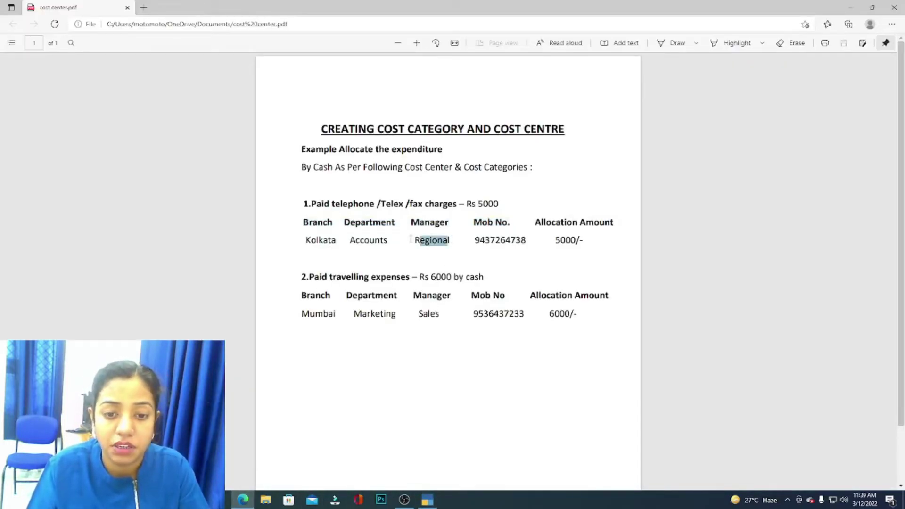
pyautogui.click(426, 500)
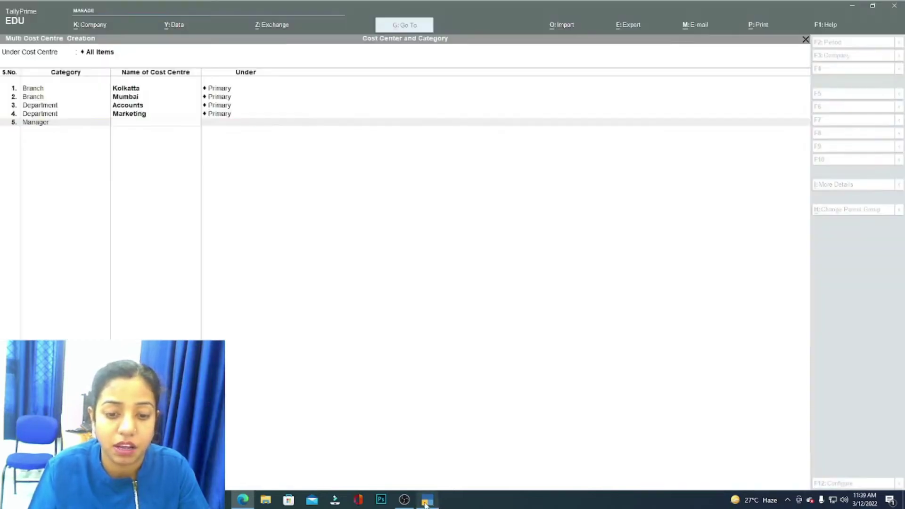
pyautogui.write('Regional')
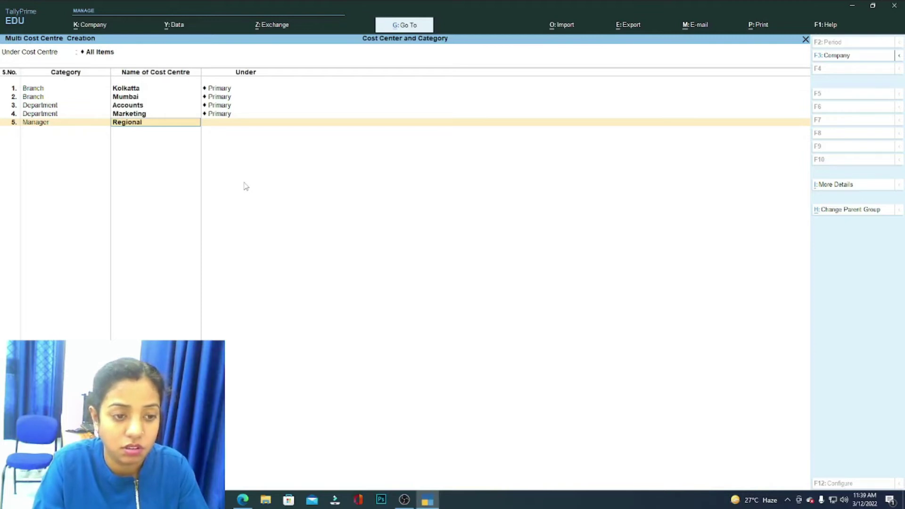
pyautogui.press('Return')
pyautogui.press('Return')
# Add the cost centre Sales in the Manager category under Primary
pyautogui.write('Man')
pyautogui.press('Return')
pyautogui.write('Sales')
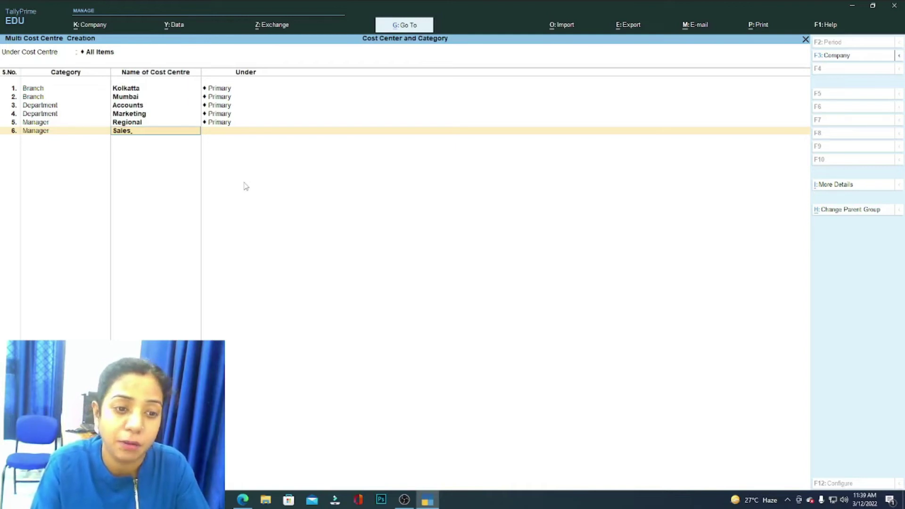
pyautogui.press('Return')
pyautogui.press('Return')
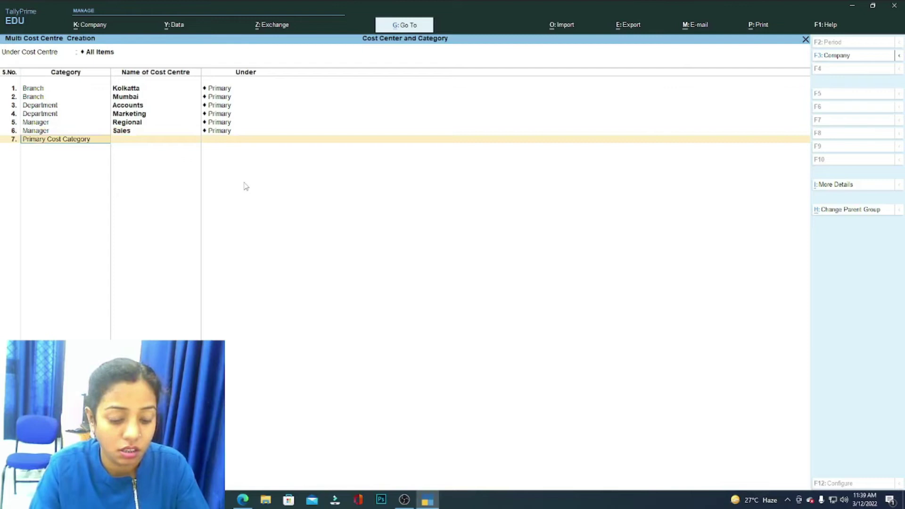
# Add a cost centre in the Mobile No category under Primary, pasting the telephone expense's mobile number as its name
pyautogui.write('Mobile No')
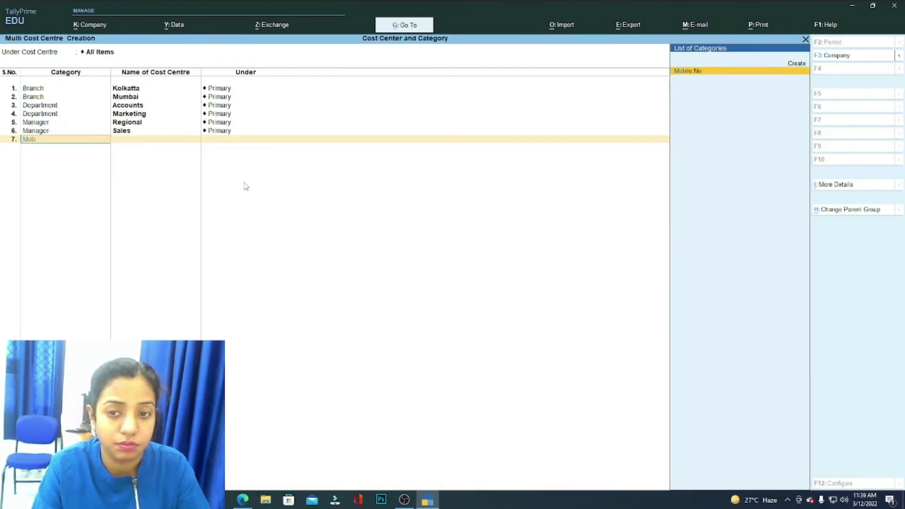
pyautogui.press('Return')
pyautogui.hotkey('ctrl', 'alt', 'v')
pyautogui.press('Return')
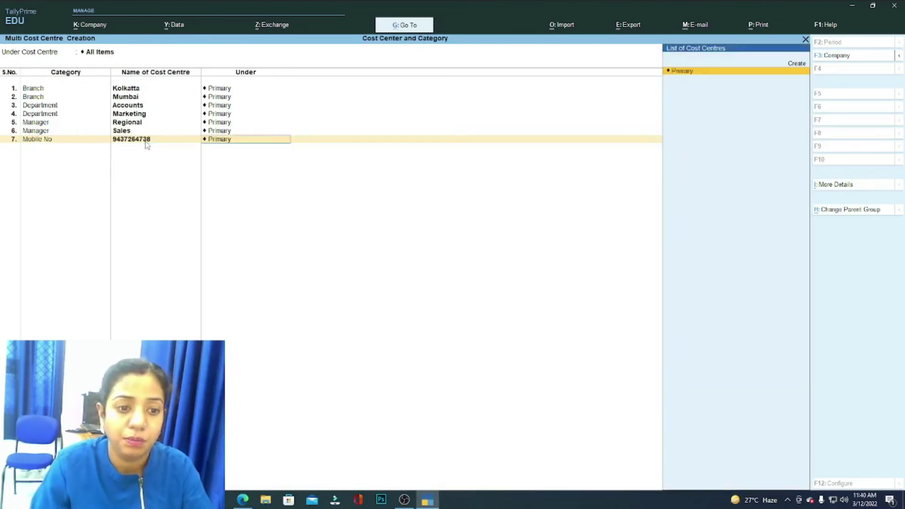
pyautogui.press('Return')
# Copy the travelling expense's mobile number from the cost center PDF and add it as a Mobile No cost centre under Primary
pyautogui.write('Mo')
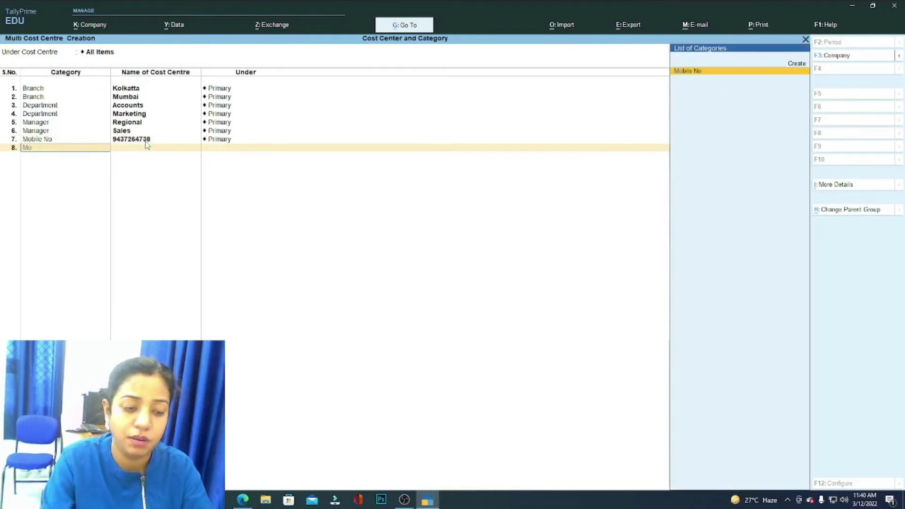
pyautogui.press('Return')
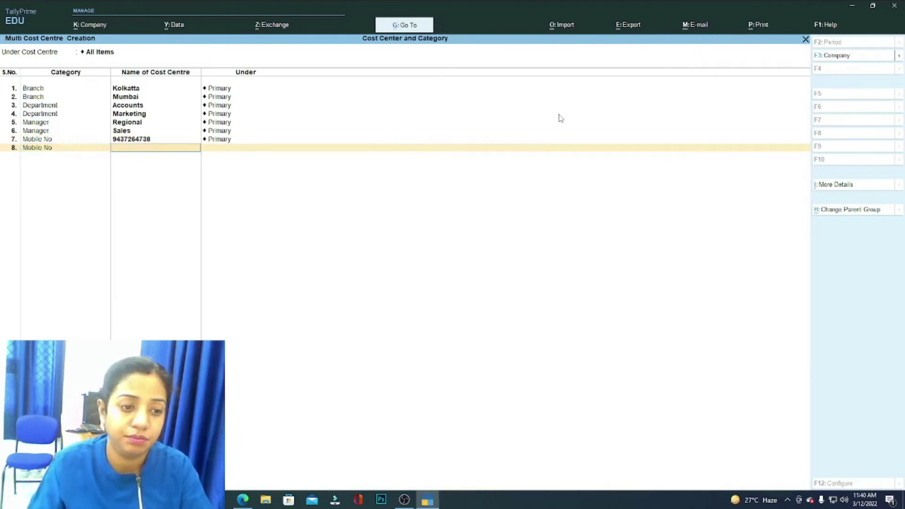
pyautogui.click(242, 499)
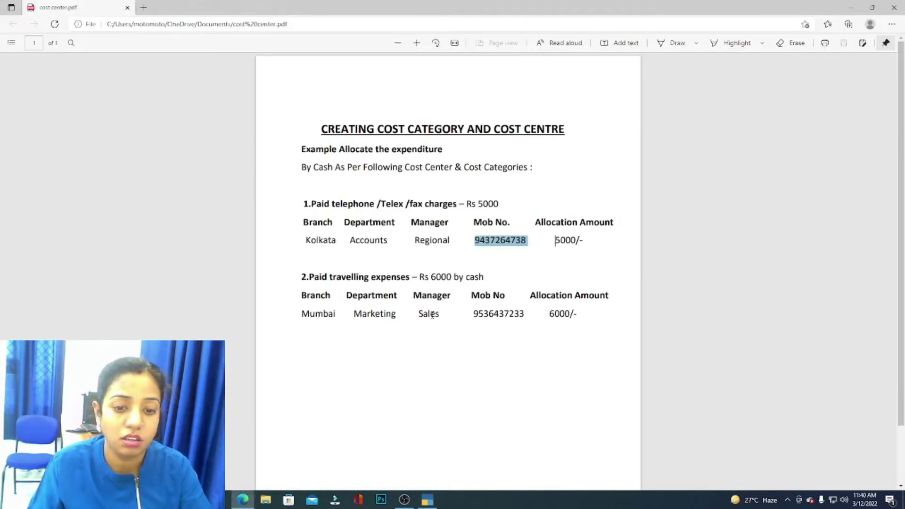
pyautogui.moveTo(526, 314); pyautogui.dragTo(468, 316)
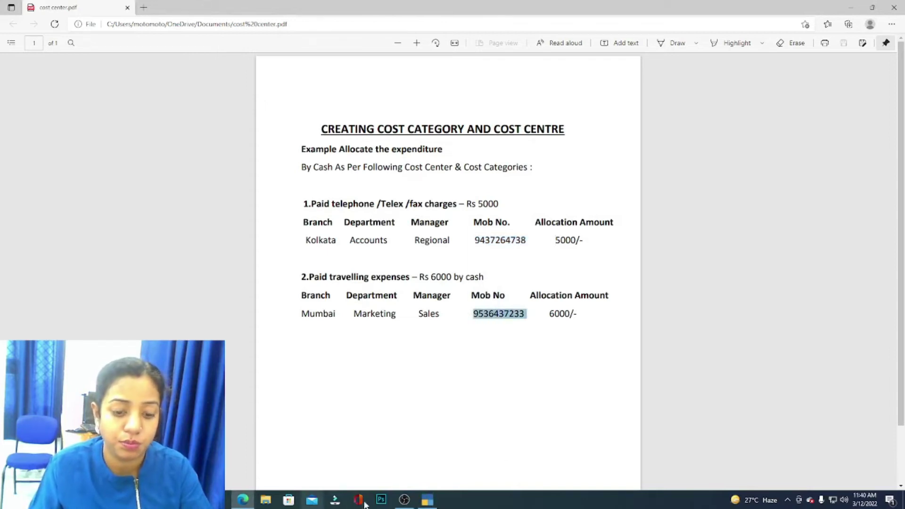
pyautogui.click(427, 501)
pyautogui.hotkey('ctrl', 'alt', 'v')
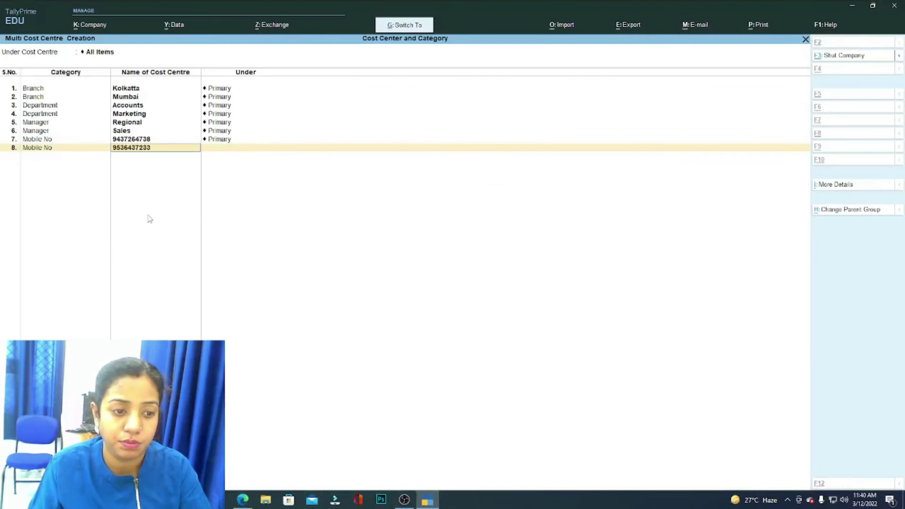
pyautogui.press('Return')
pyautogui.press('Return')
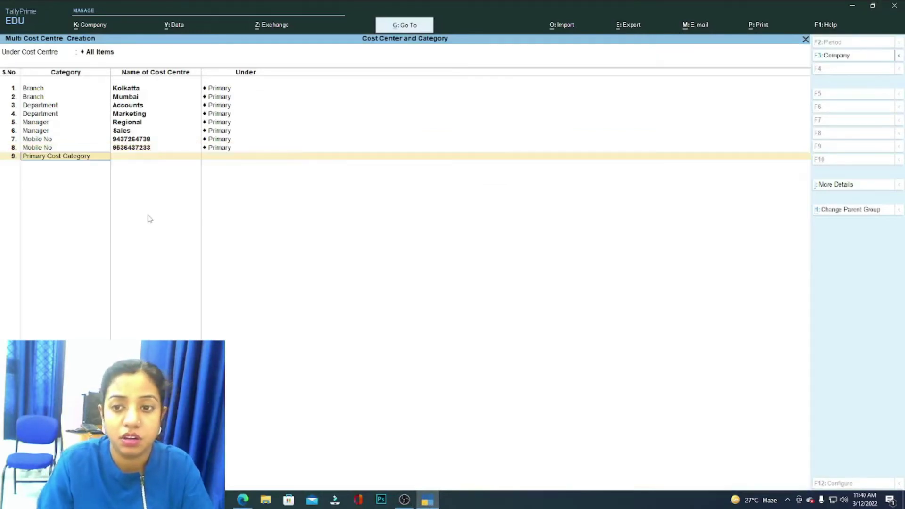
# End the cost centre list after the second mobile number and save it
pyautogui.press('Return')
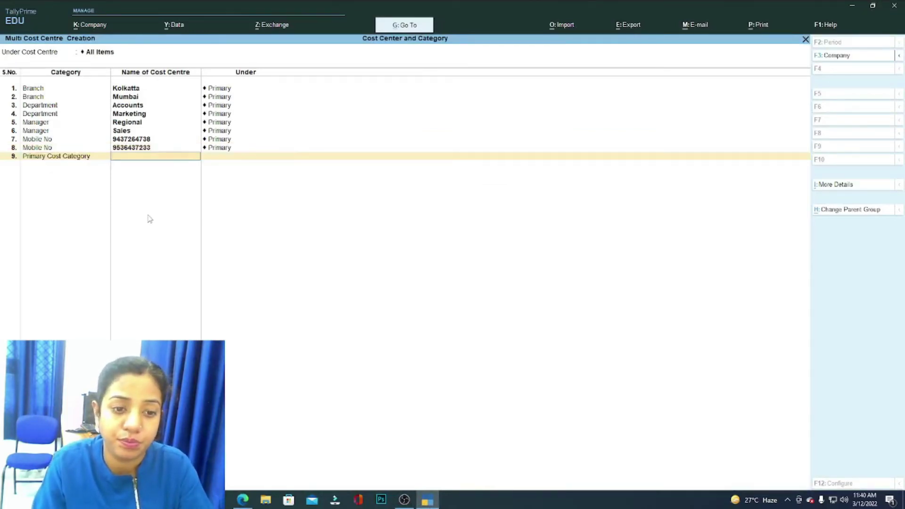
pyautogui.press('Return')
pyautogui.press('Return')
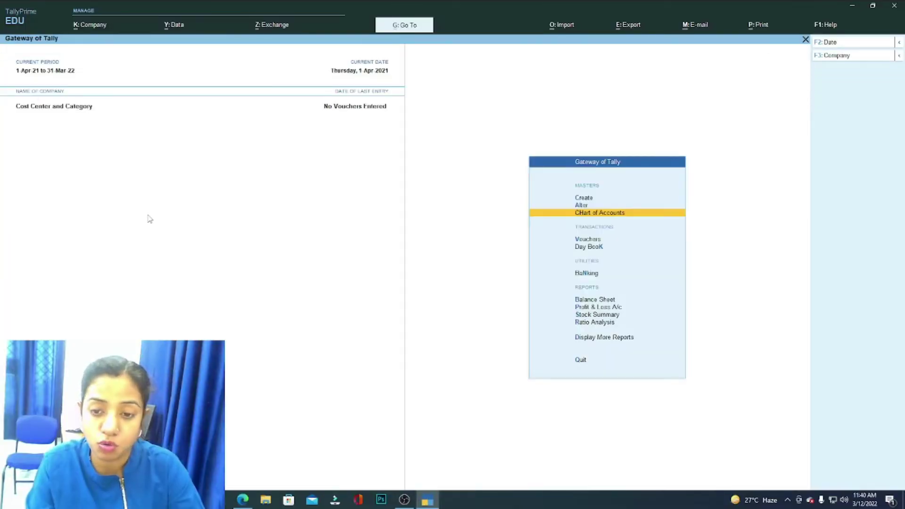
# Start a payment voucher in Single Entry mode with Cash as the account
pyautogui.press('v')
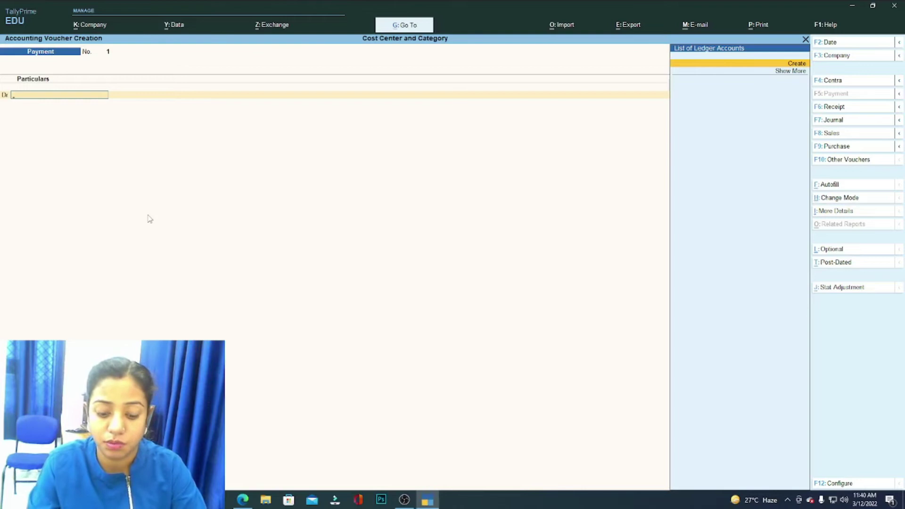
pyautogui.hotkey('ctrl', 'h')
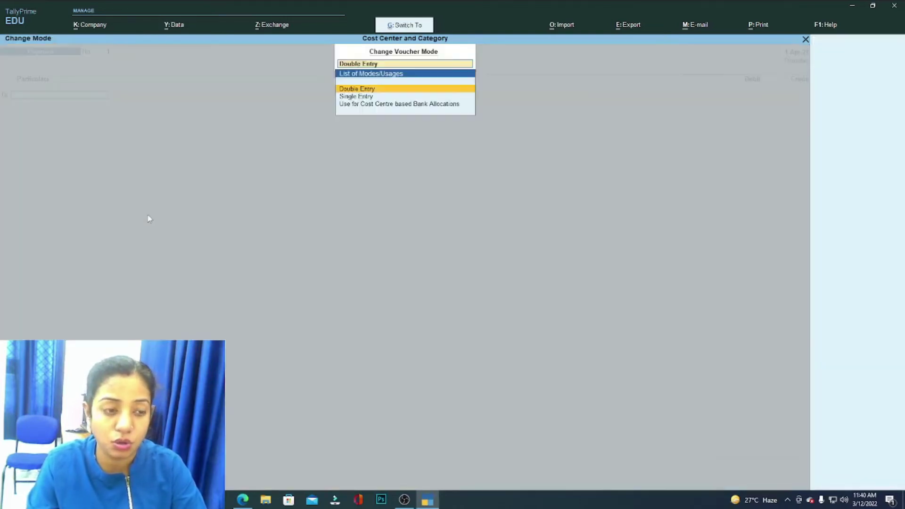
pyautogui.press('Down')
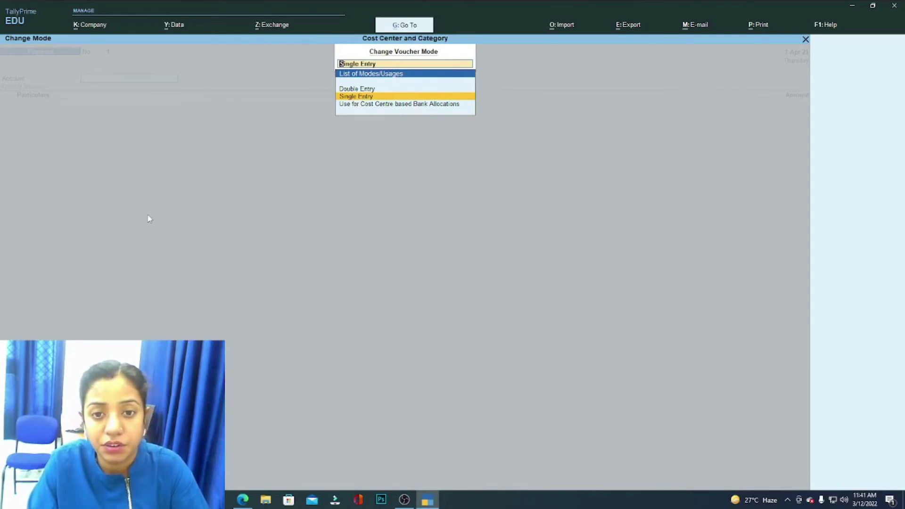
pyautogui.press('Down')
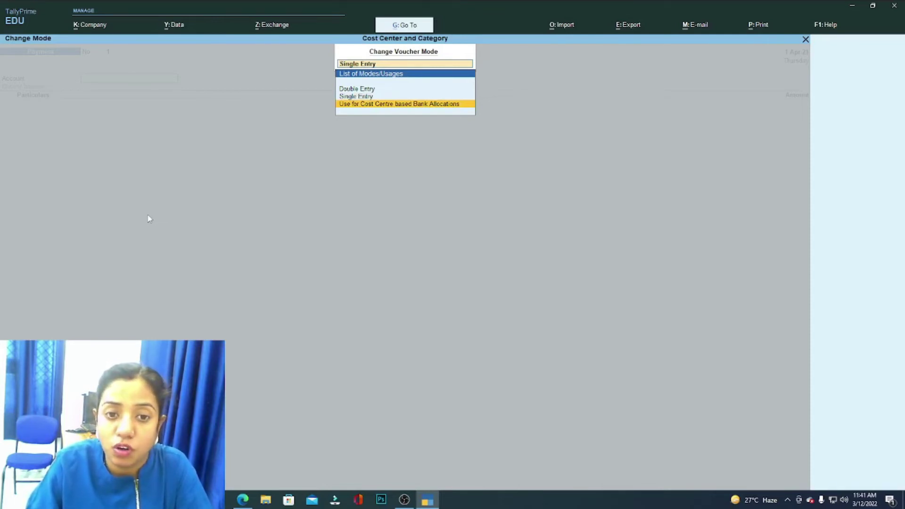
pyautogui.press('Return')
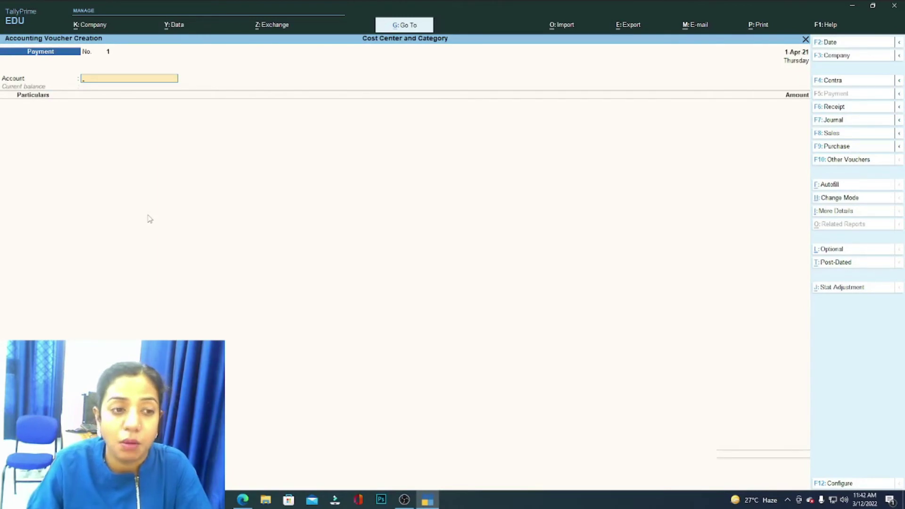
pyautogui.write('Cash')
pyautogui.press('Return')
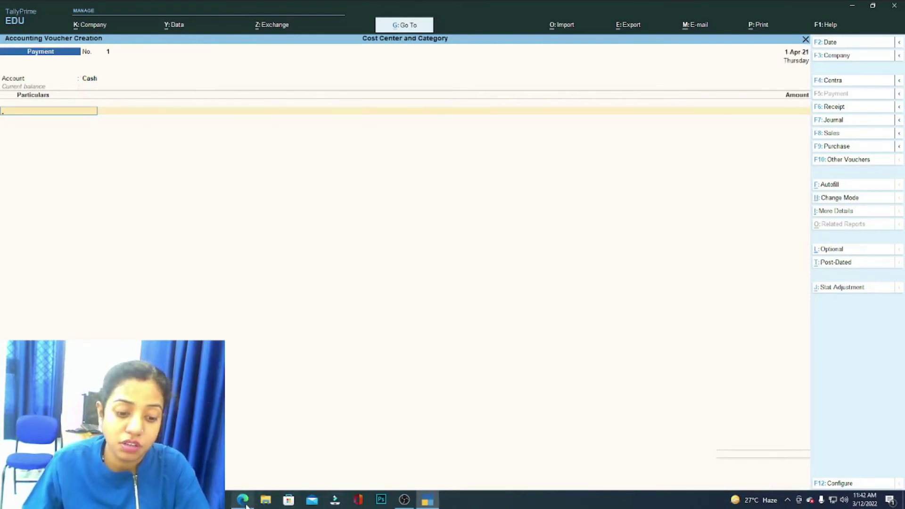
# Start a new ledger for the voucher line, naming it Telephone/telex/fax after the first expense in the cost center PDF
pyautogui.hotkey('alt', 'Tab')
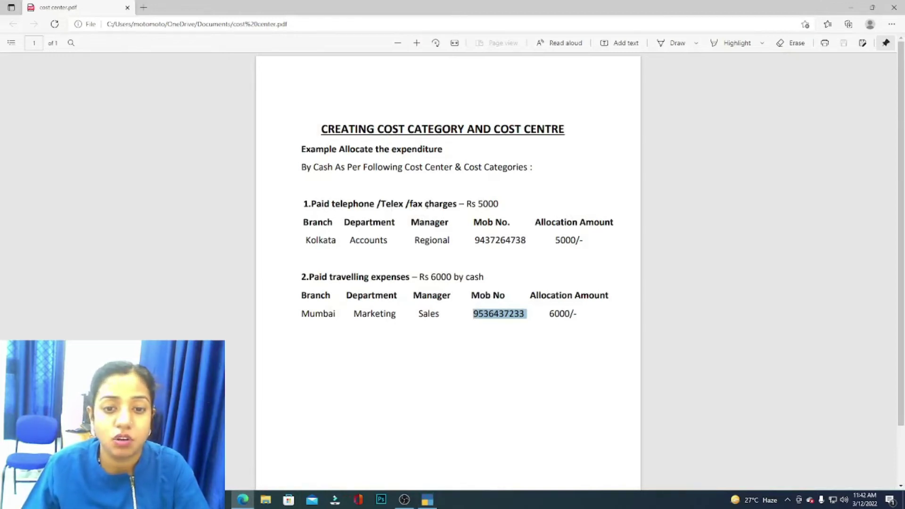
pyautogui.hotkey('alt', 'Tab')
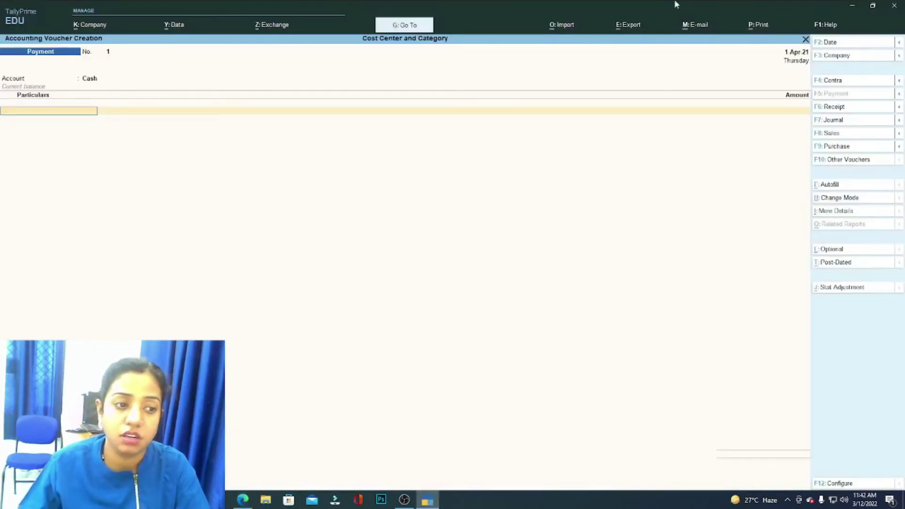
pyautogui.hotkey('alt', 'c')
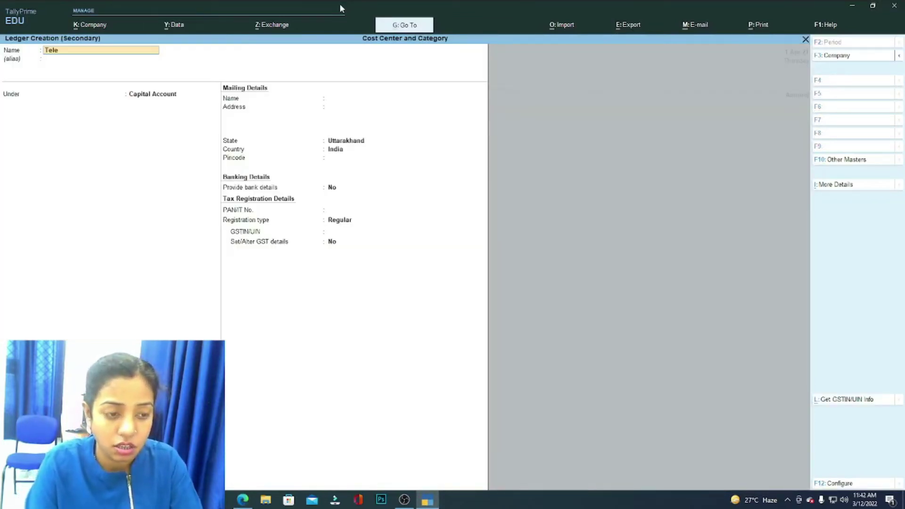
pyautogui.write('Telepho')
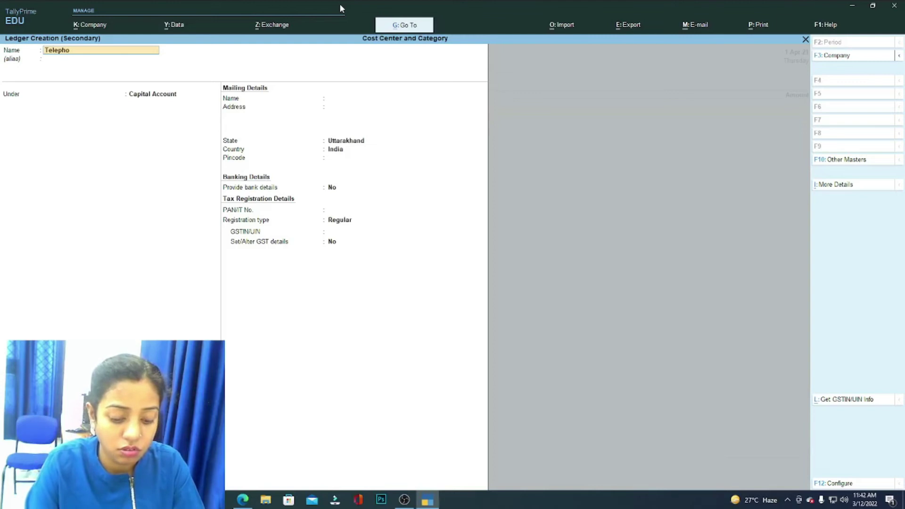
pyautogui.write('ne/te')
pyautogui.click(243, 501)
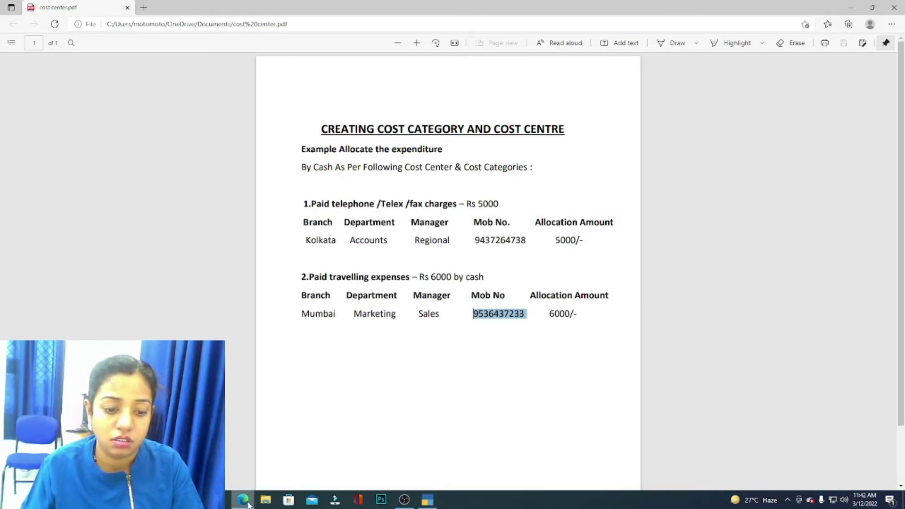
pyautogui.click(246, 502)
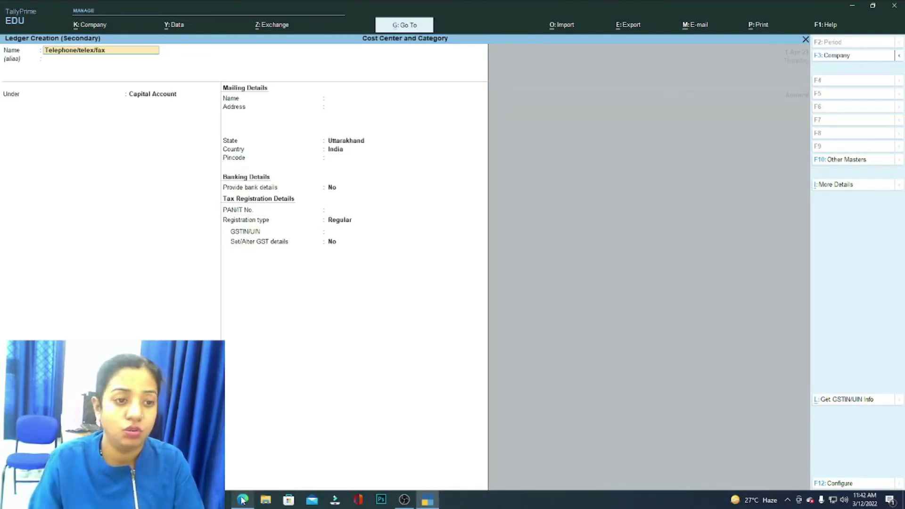
pyautogui.press('Return')
pyautogui.press('Return')
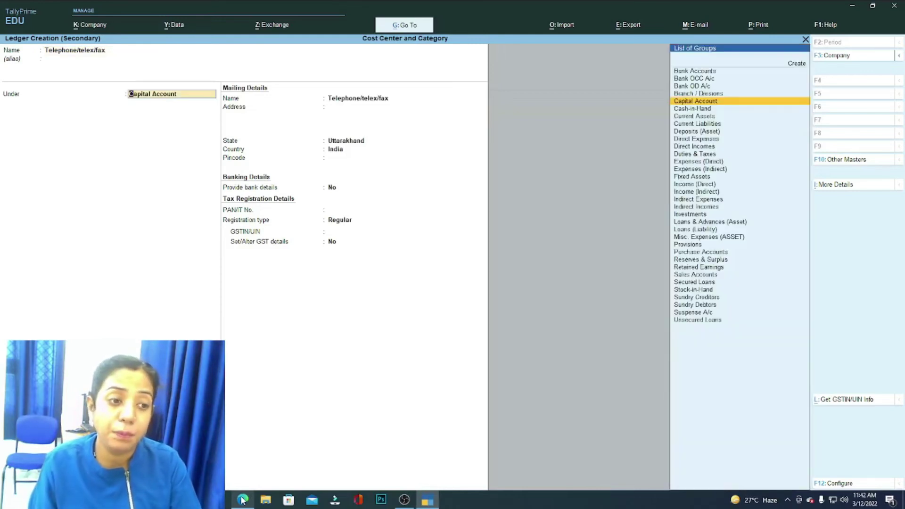
# Create the group Administrative Expenses under Direct Expenses for the Telephone/telex/fax ledger, keeping the other group settings as they are
pyautogui.hotkey('alt', 'c')
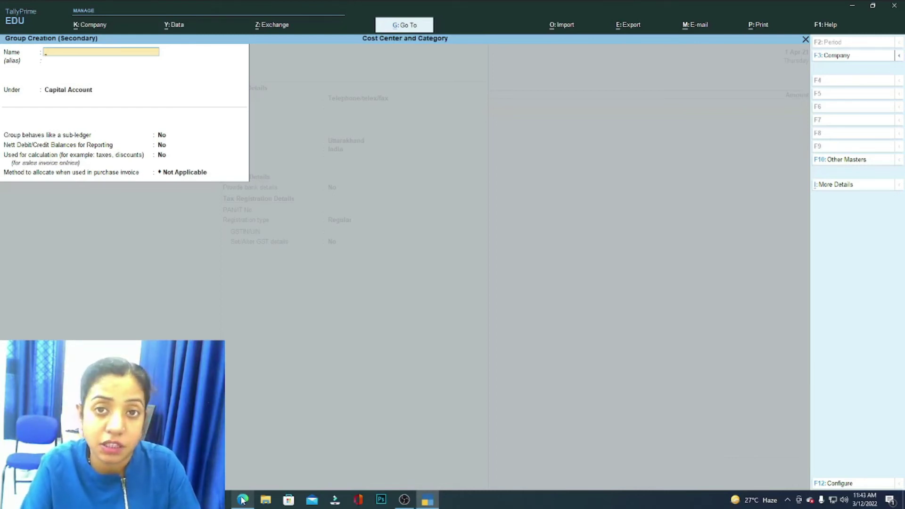
pyautogui.write('Administrative')
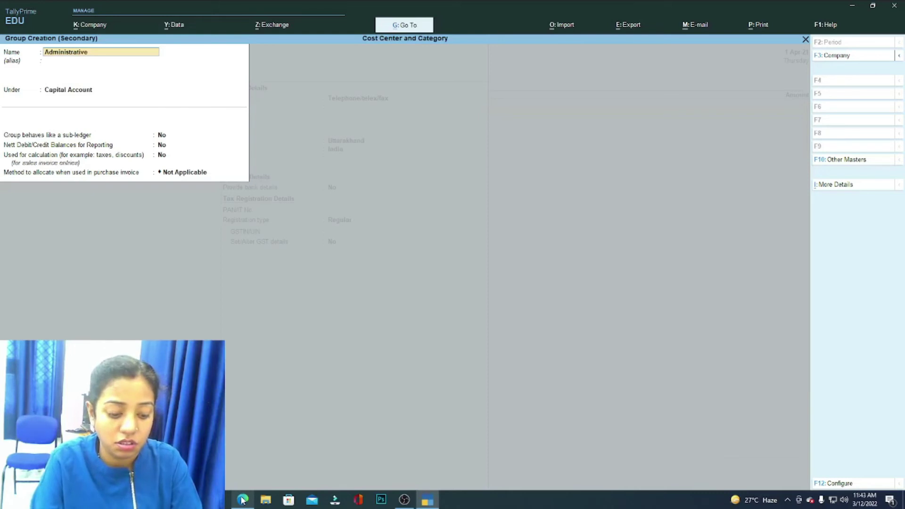
pyautogui.write('ex')
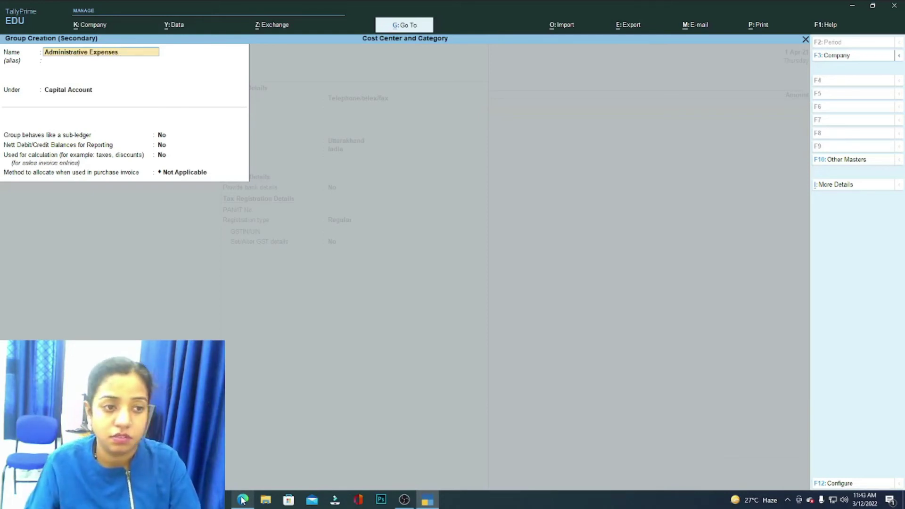
pyautogui.press('Return')
pyautogui.press('Return')
pyautogui.write('Di')
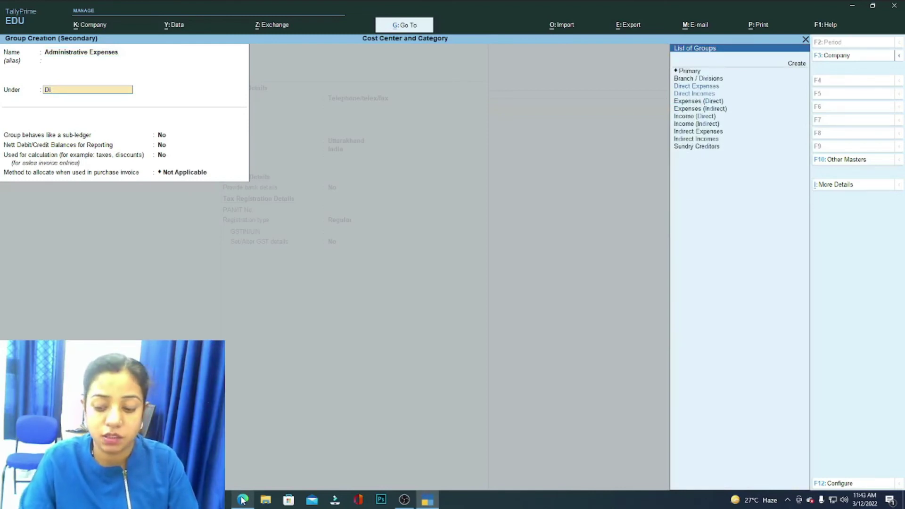
pyautogui.press('Return')
pyautogui.press('Return')
pyautogui.press('Return')
pyautogui.press('Return')
pyautogui.press('Return')
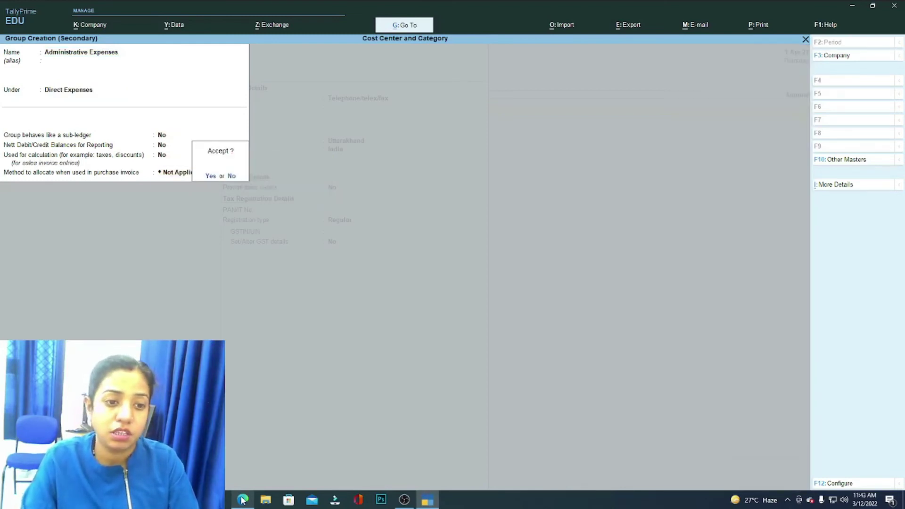
pyautogui.press('Return')
# Save the Telephone/telex/fax ledger with its remaining defaults and enter 5000 as its amount in the payment voucher
pyautogui.press('Return')
pyautogui.press('Return')
pyautogui.press('Return')
pyautogui.press('Return')
pyautogui.press('Return')
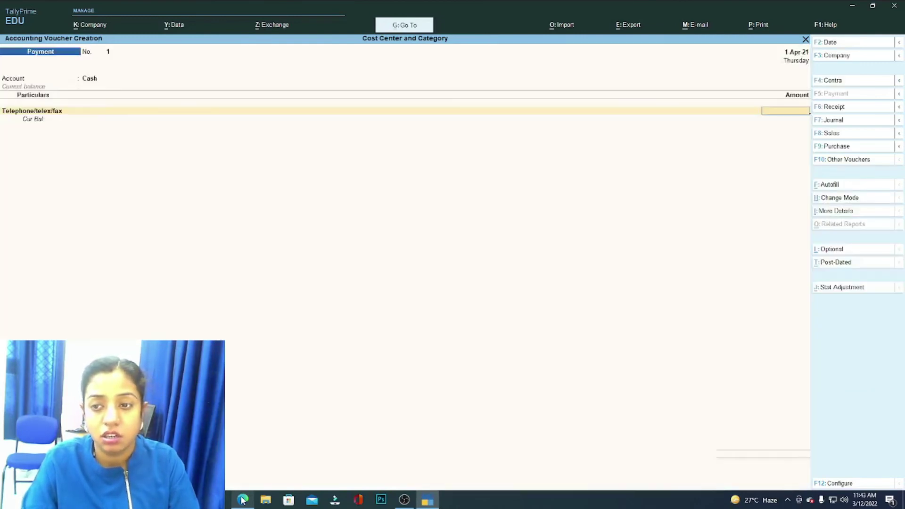
pyautogui.write('5000')
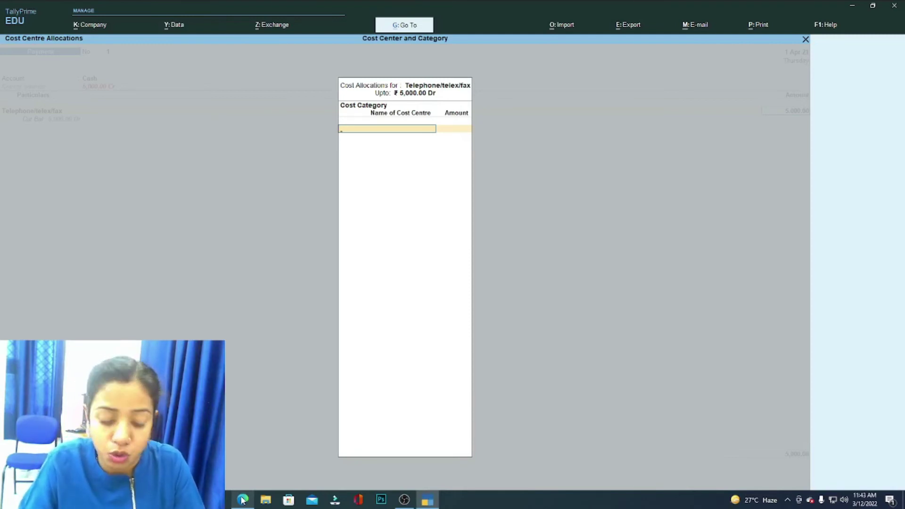
# Allocate 5,000.00 of the telephone expense to the Kolkatta cost centre in the Branch category
pyautogui.write('B')
pyautogui.press('Return')
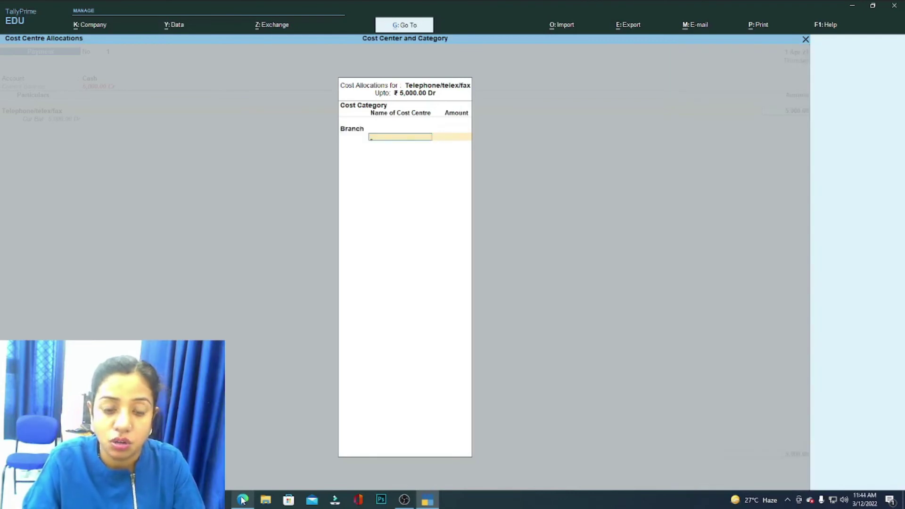
pyautogui.write('Ko')
pyautogui.press('Return')
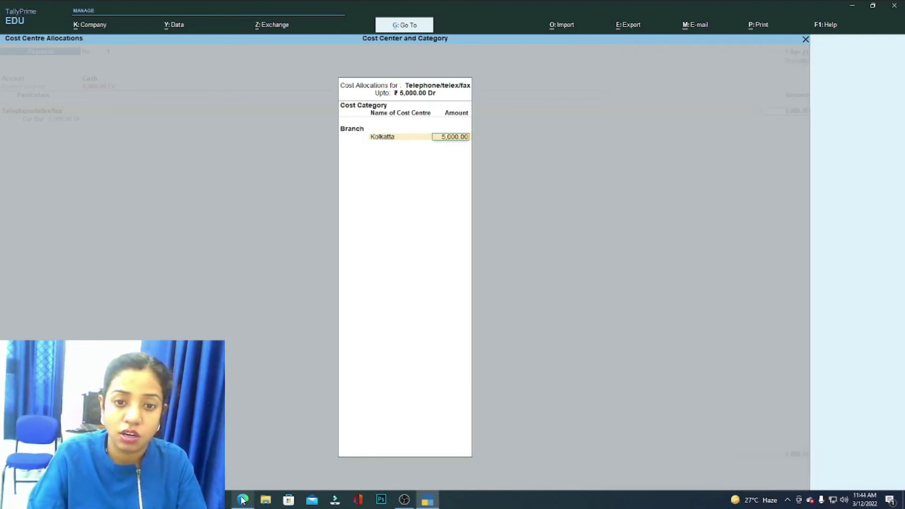
pyautogui.press('Return')
# Allocate 5,000.00 to the Accounts cost centre in the Department category
pyautogui.write('D')
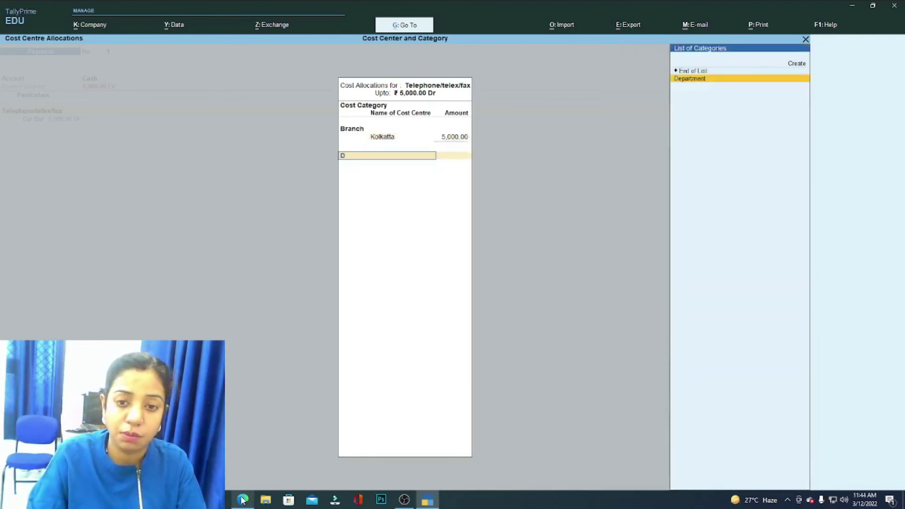
pyautogui.press('Return')
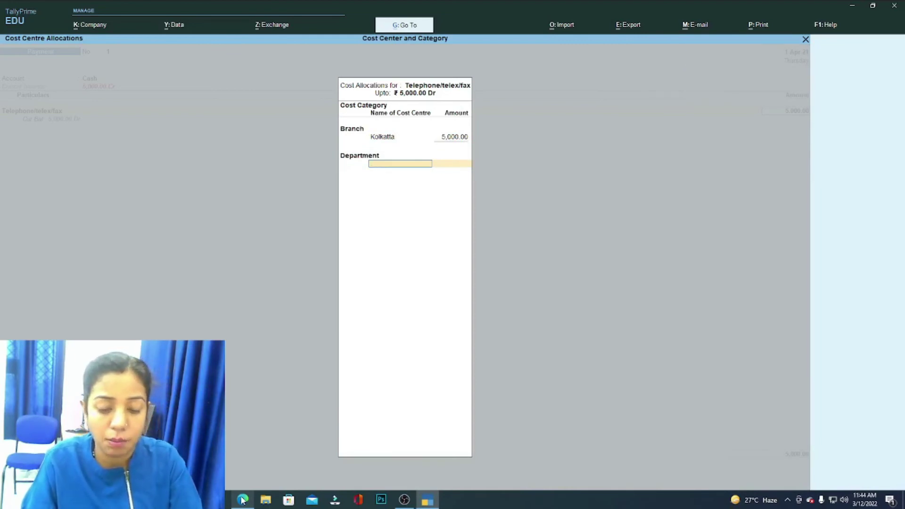
pyautogui.write('A')
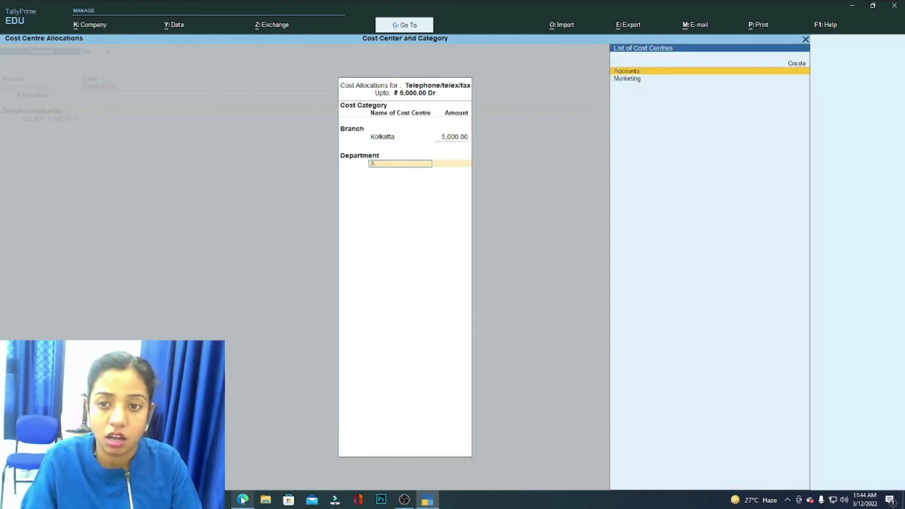
pyautogui.press('Return')
pyautogui.press('Return')
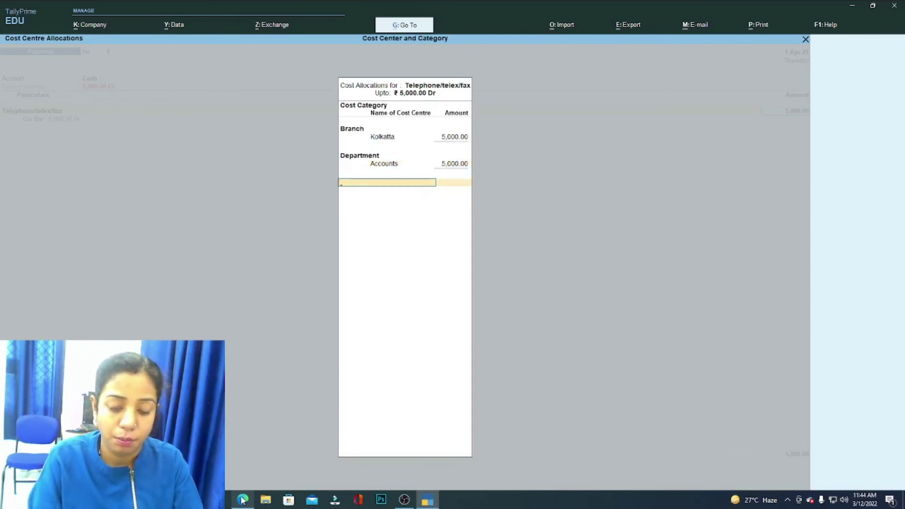
# Allocate 5,000.00 to the Regional cost centre in the Manager category
pyautogui.write('M')
pyautogui.press('Return')
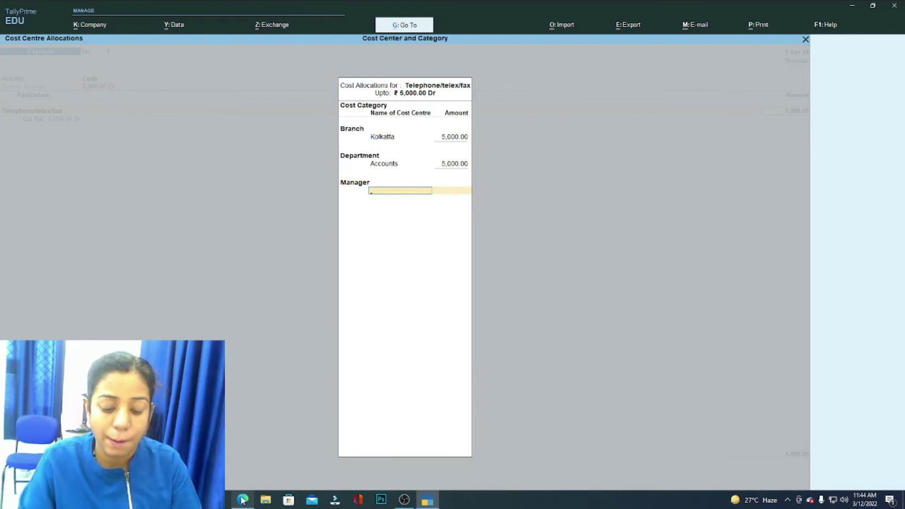
pyautogui.write('R')
pyautogui.press('Return')
pyautogui.press('Return')
# Allocate 5,000.00 to the telephone expense's mobile number in the Mobile No category
pyautogui.write('M')
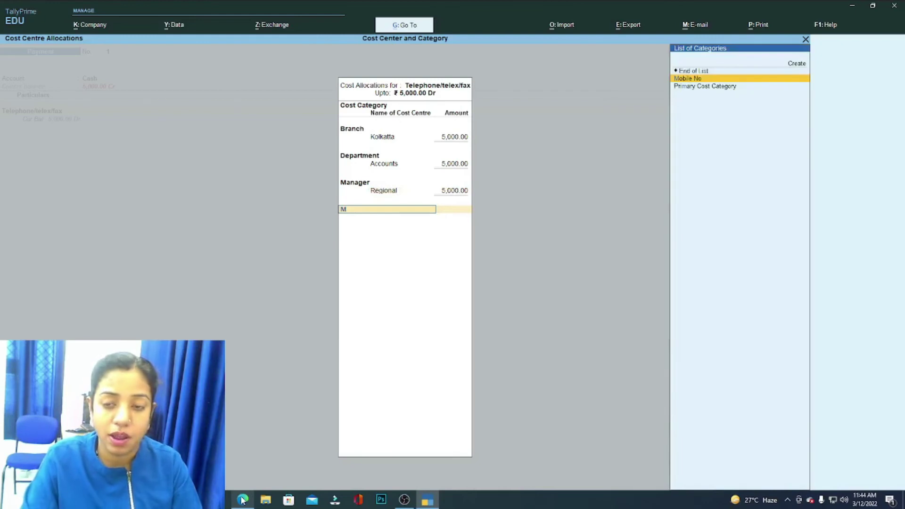
pyautogui.press('Return')
pyautogui.write('9')
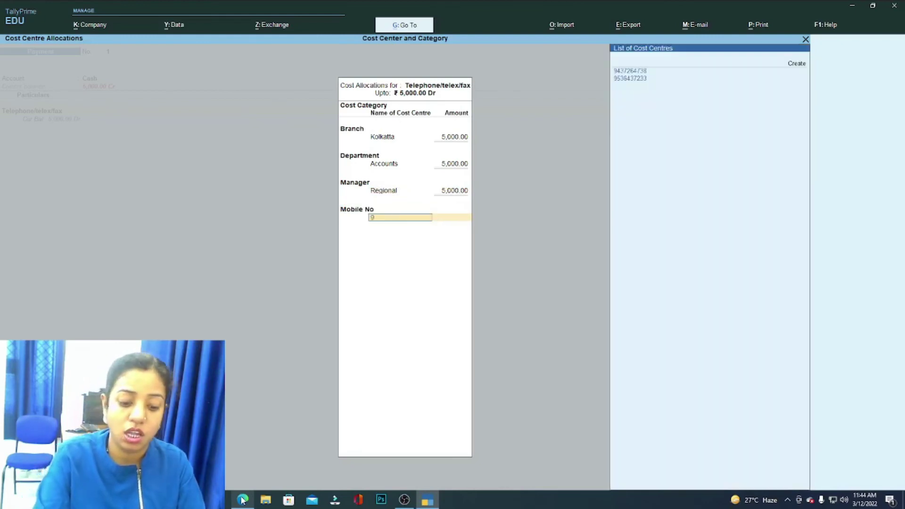
pyautogui.write('4')
pyautogui.press('Return')
pyautogui.press('Return')
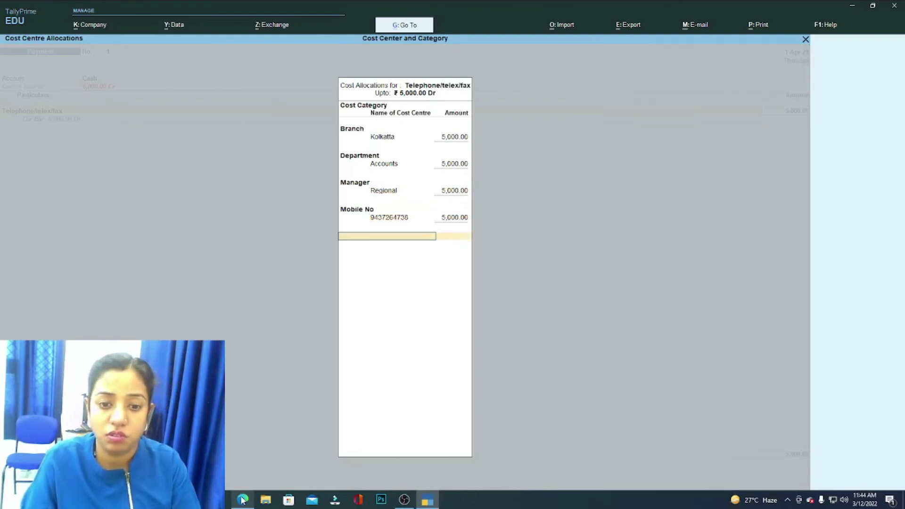
# Finish the telephone expense's cost allocations and return to a blank particulars line below its entry
pyautogui.press('Return')
pyautogui.press('Return')
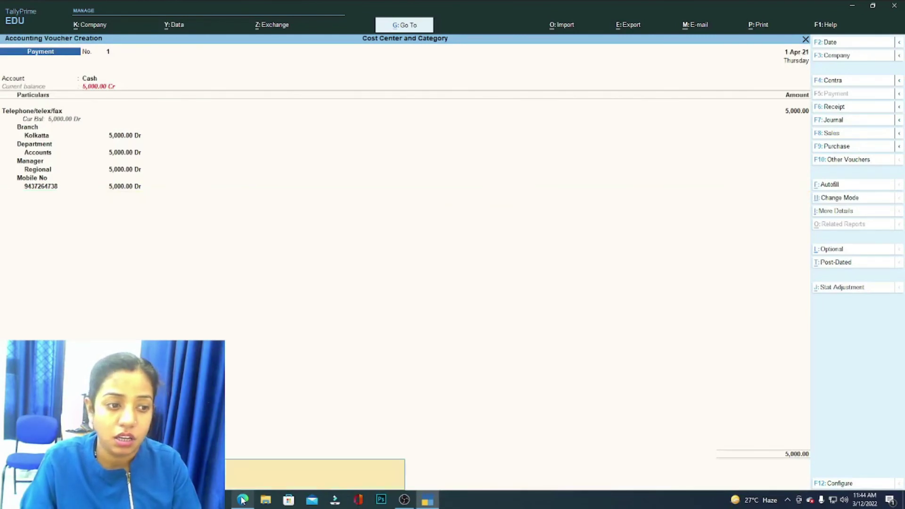
pyautogui.press('BackSpace')
pyautogui.press('Return')
pyautogui.press('Return')
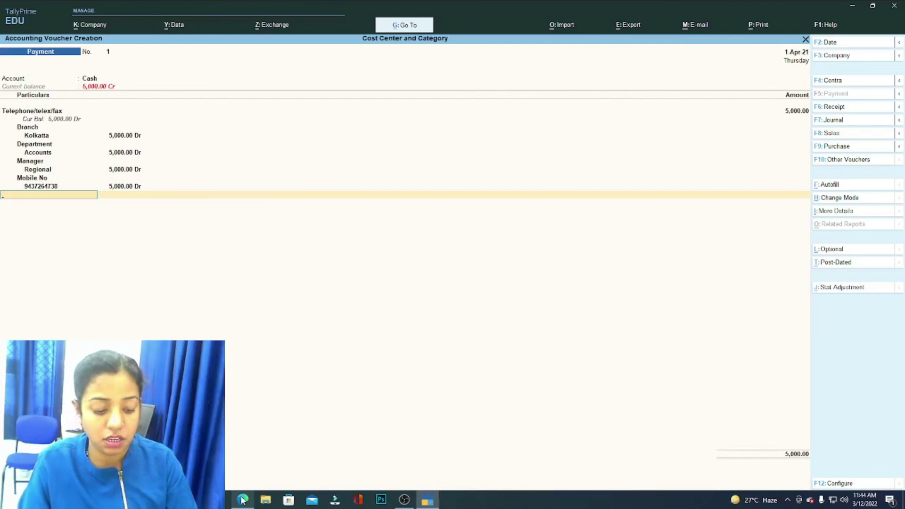
# Start a new ledger from the voucher and name it travelling expenses, copying the name from the PDF example
pyautogui.hotkey('alt', 'c')
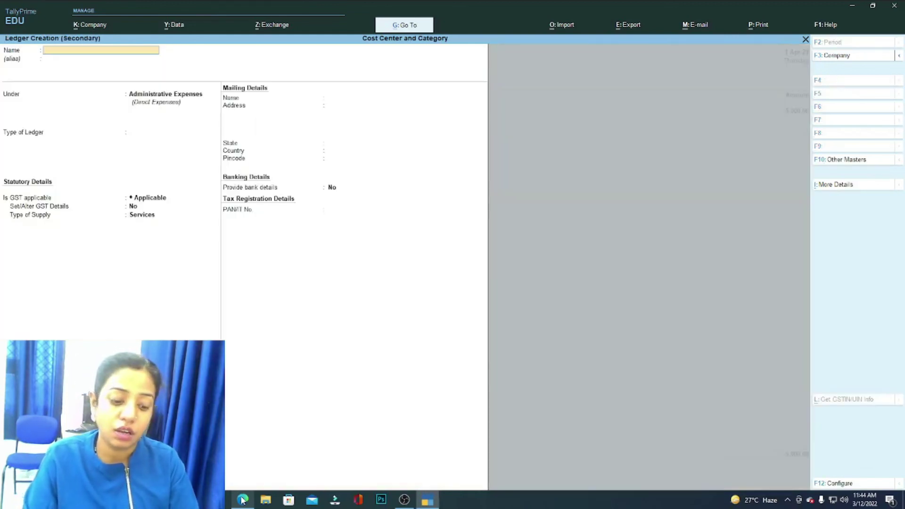
pyautogui.click(242, 499)
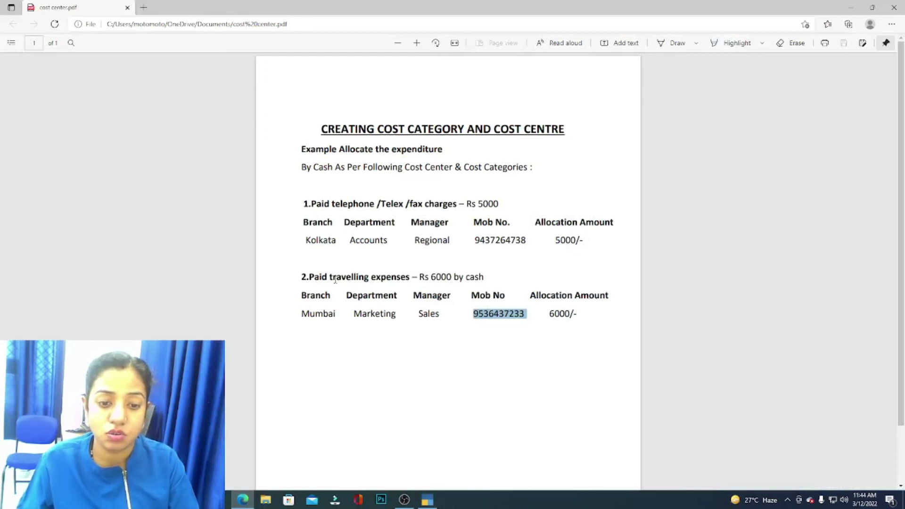
pyautogui.moveTo(328, 277); pyautogui.dragTo(409, 282)
pyautogui.hotkey('ctrl', 'c')
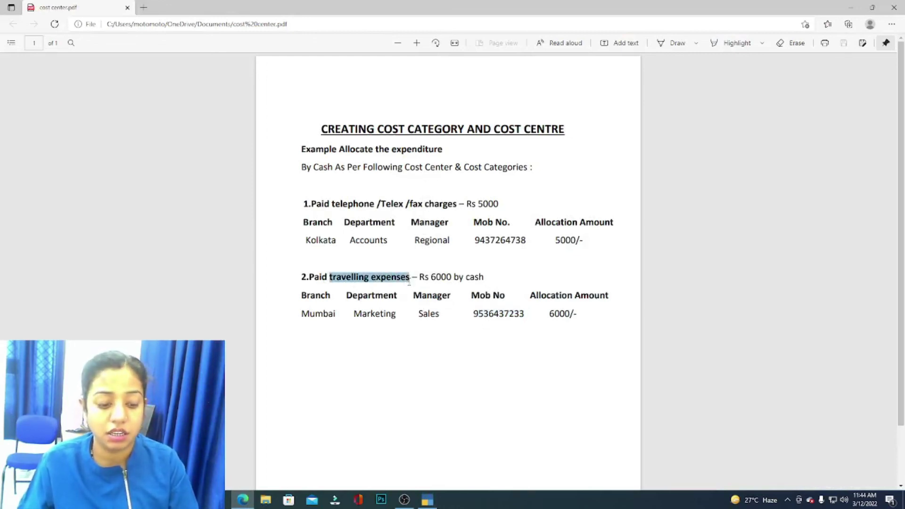
pyautogui.click(427, 500)
pyautogui.hotkey('ctrl', 'alt', 'v')
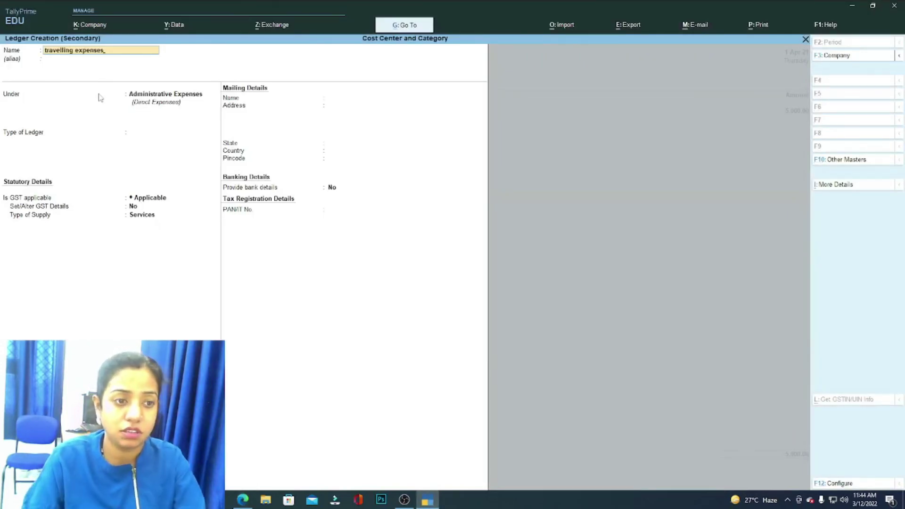
# Save the travelling expenses ledger under Administrative Expenses, with ledger type Not Applicable, GST Applicable and supply type Services
pyautogui.press('Return')
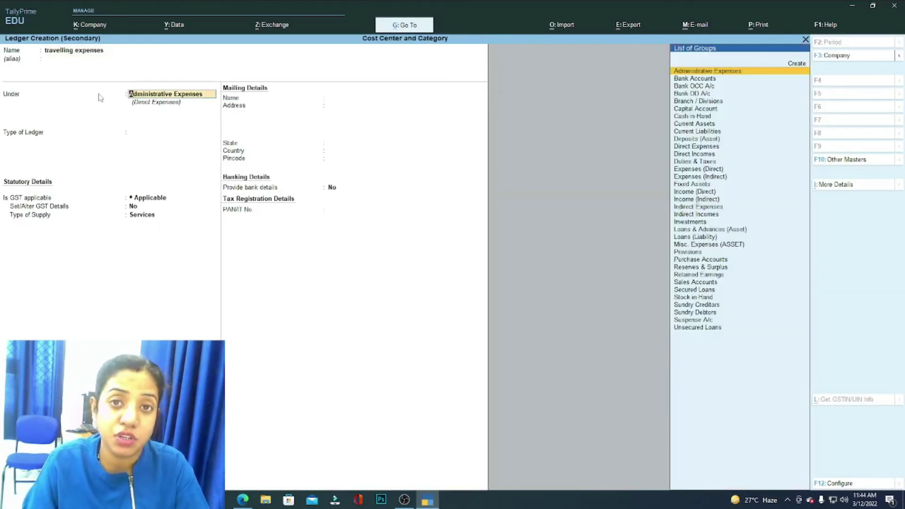
pyautogui.press('Return')
pyautogui.press('Return')
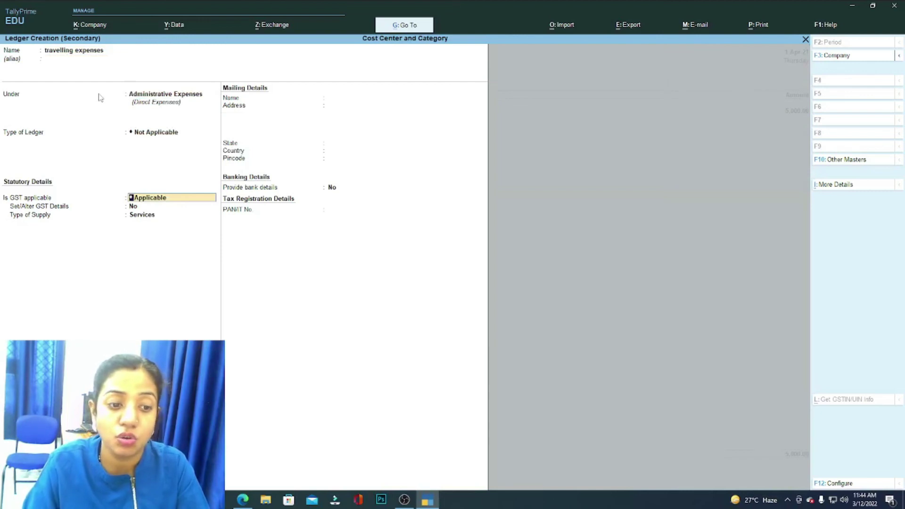
pyautogui.press('Return')
pyautogui.press('Return')
pyautogui.press('Return')
pyautogui.press('Return')
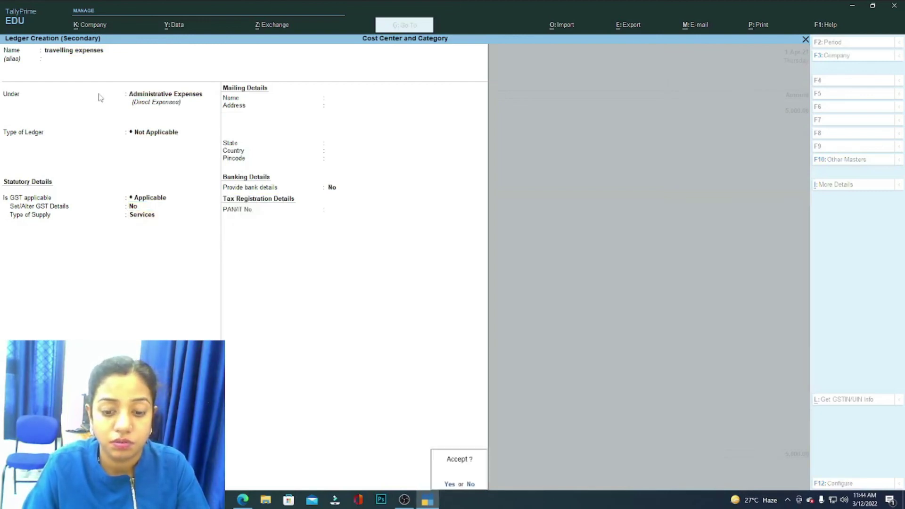
pyautogui.press('Return')
# Enter travelling expenses as the voucher's second particular with an amount of 6000
pyautogui.press('BackSpace')
pyautogui.press('Return')
pyautogui.write('6000')
pyautogui.press('Return')
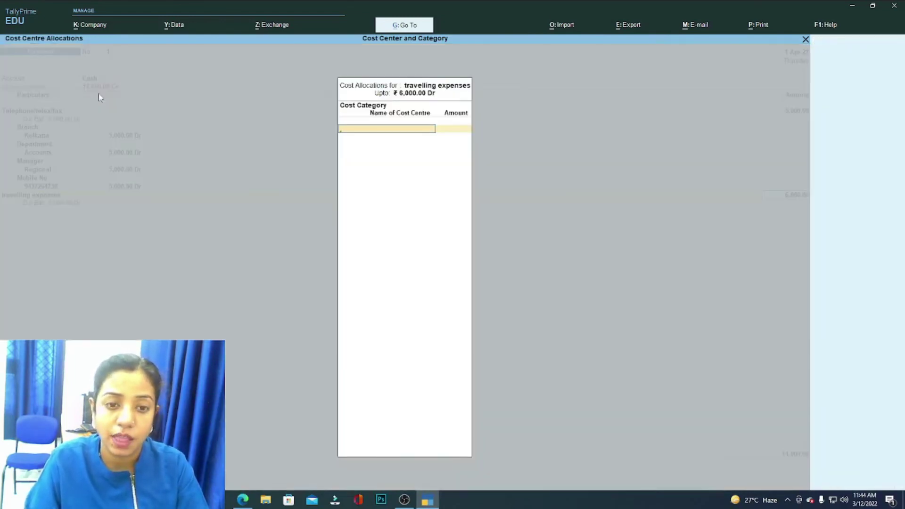
# Allocate 6,000.00 of the travelling expenses to the Mumbai cost centre in the Branch category
pyautogui.press('Return')
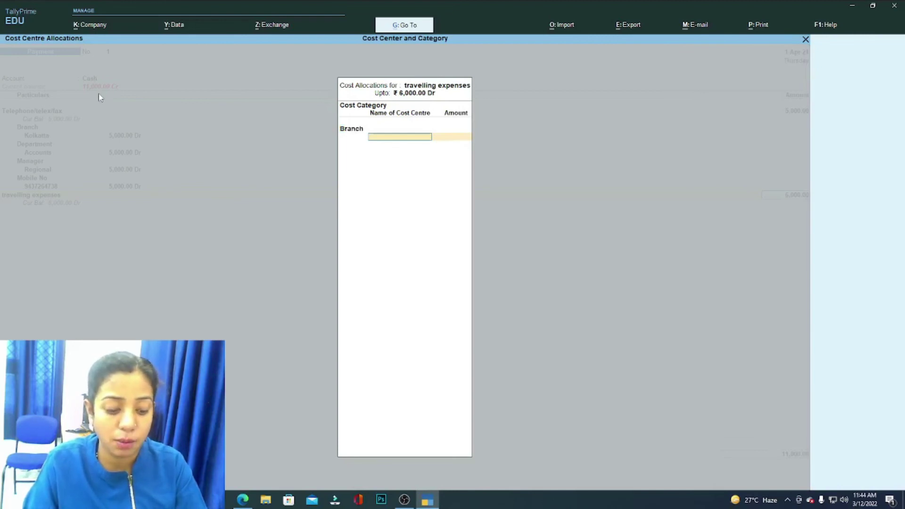
pyautogui.write('Mumbai')
pyautogui.press('Return')
pyautogui.press('Return')
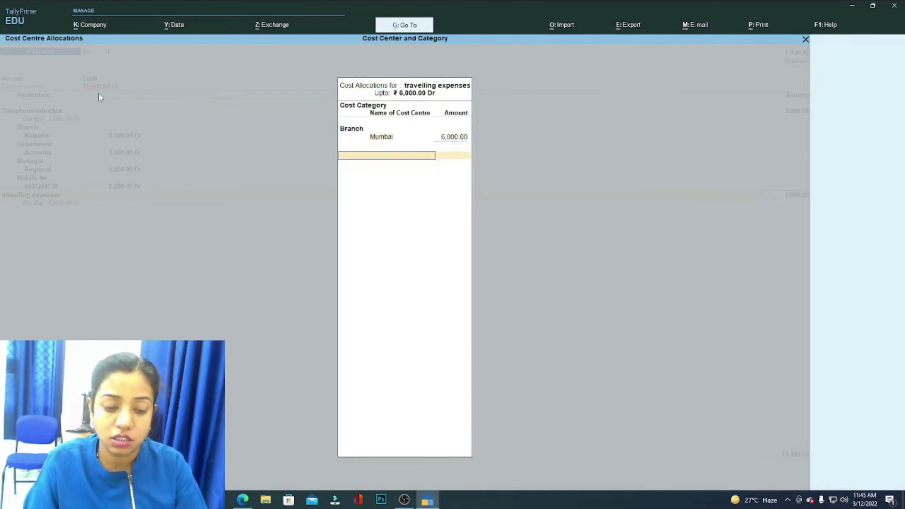
# Allocate 6,000.00 to the Marketing cost centre in the Department category
pyautogui.write('De')
pyautogui.press('Return')
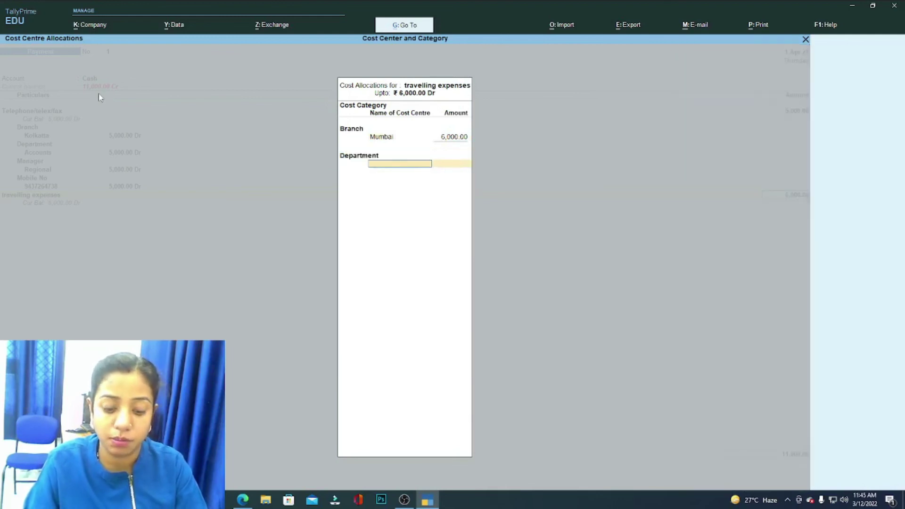
pyautogui.write('M')
pyautogui.press('Return')
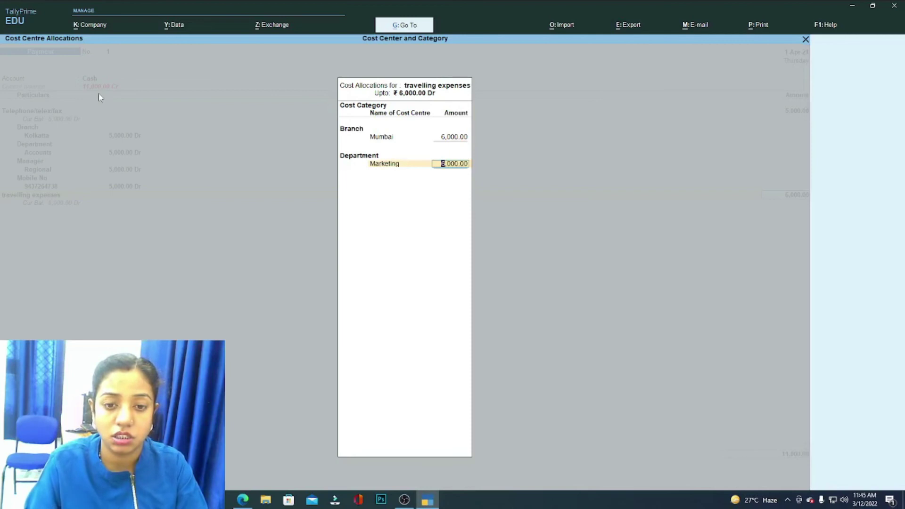
pyautogui.press('Return')
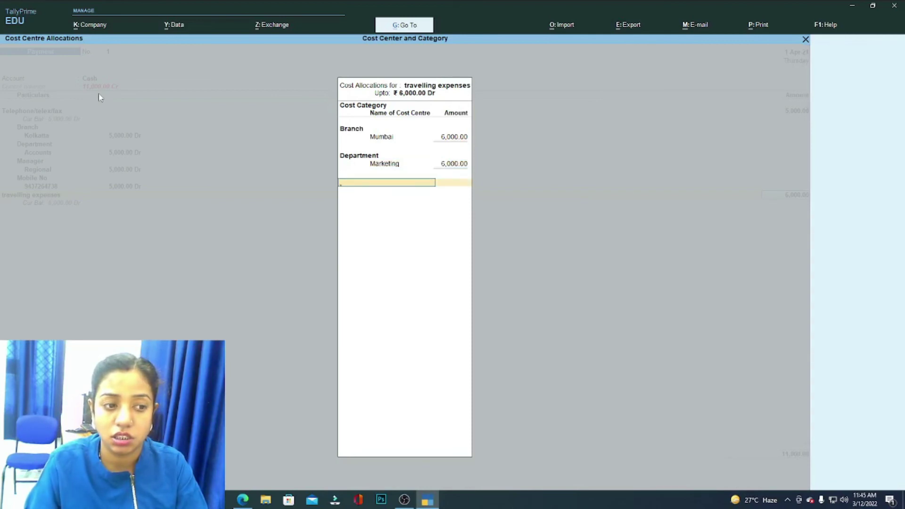
# Allocate 6,000.00 to the Sales cost centre in the Manager category
pyautogui.write('M')
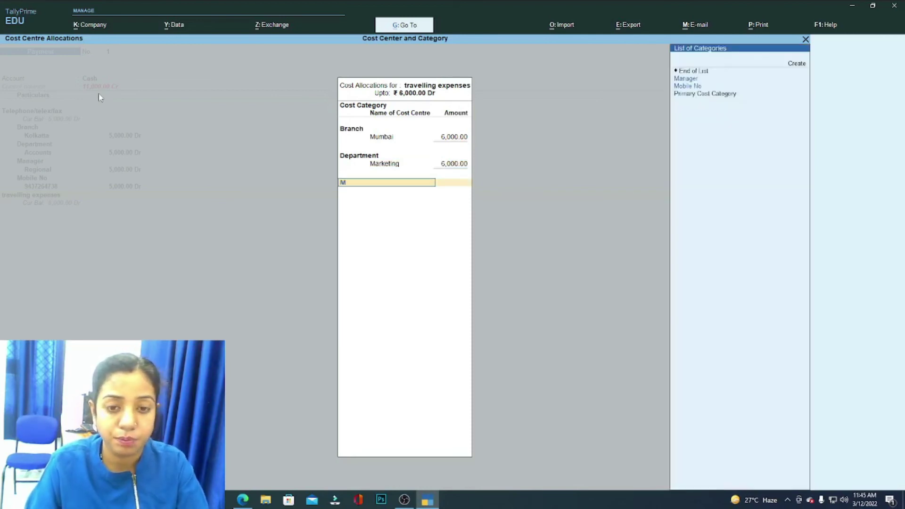
pyautogui.press('Return')
pyautogui.write('S')
pyautogui.press('Return')
pyautogui.press('Return')
# Allocate 6,000.00 to the travelling expense's mobile number in the Mobile No category
pyautogui.write('M')
pyautogui.press('Return')
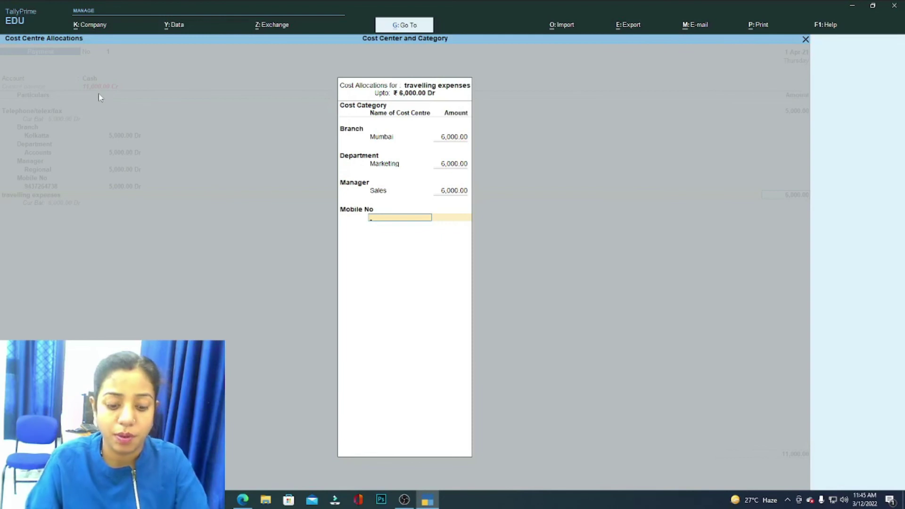
pyautogui.write('9')
pyautogui.press('Down')
pyautogui.press('Return')
pyautogui.press('Return')
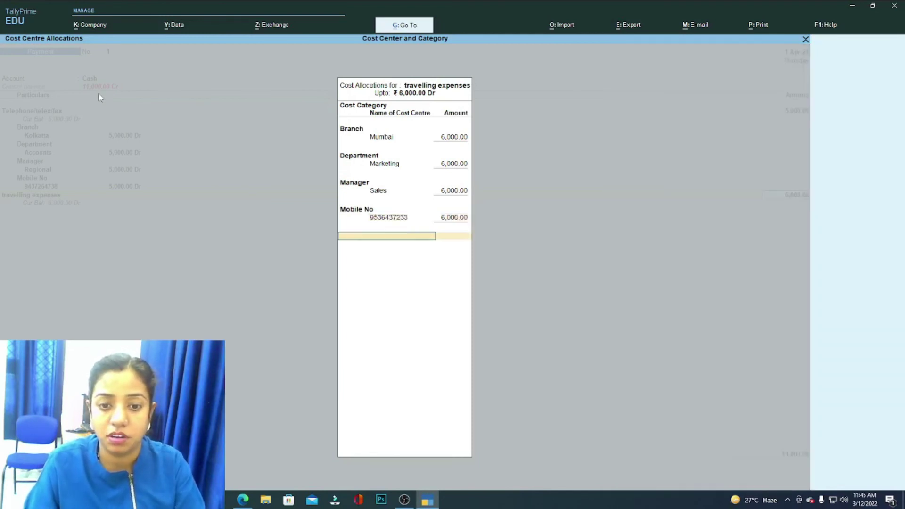
# Finish the travelling expense's cost allocations and accept the payment voucher without a narration
pyautogui.press('Return')
pyautogui.press('Return')
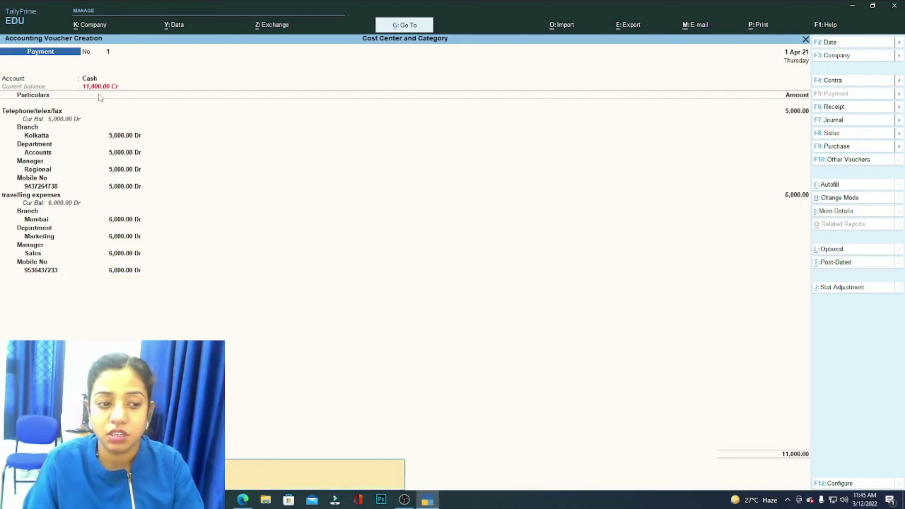
pyautogui.press('Return')
pyautogui.press('Return')
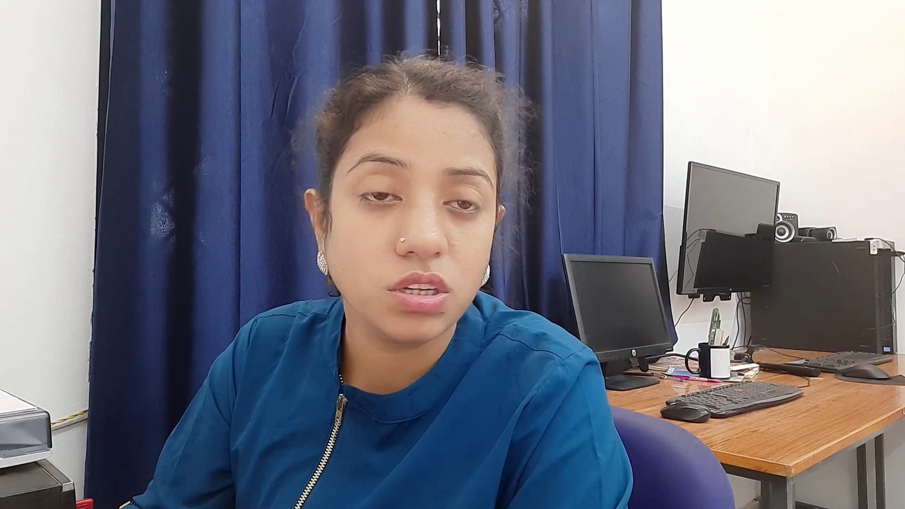